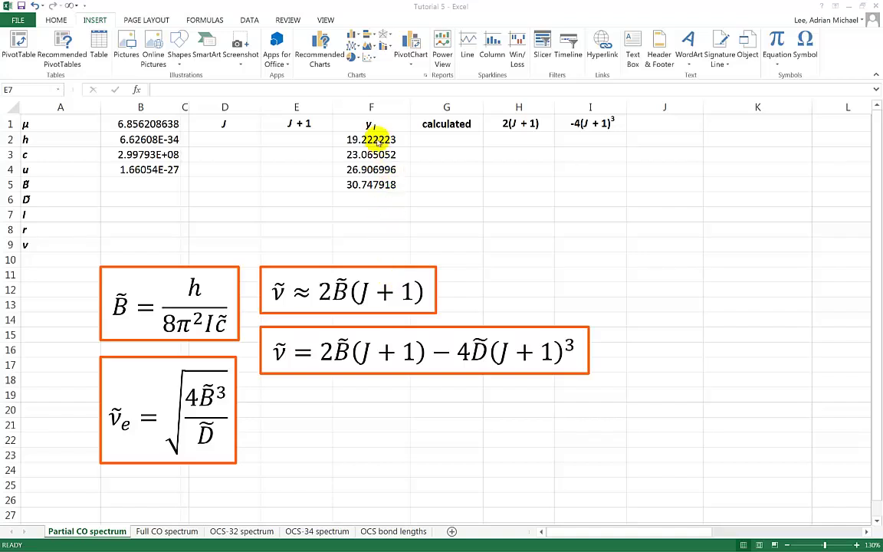
Examine the observed line positions in column F and the approximate wavenumber equation below them
left_click(373, 108)
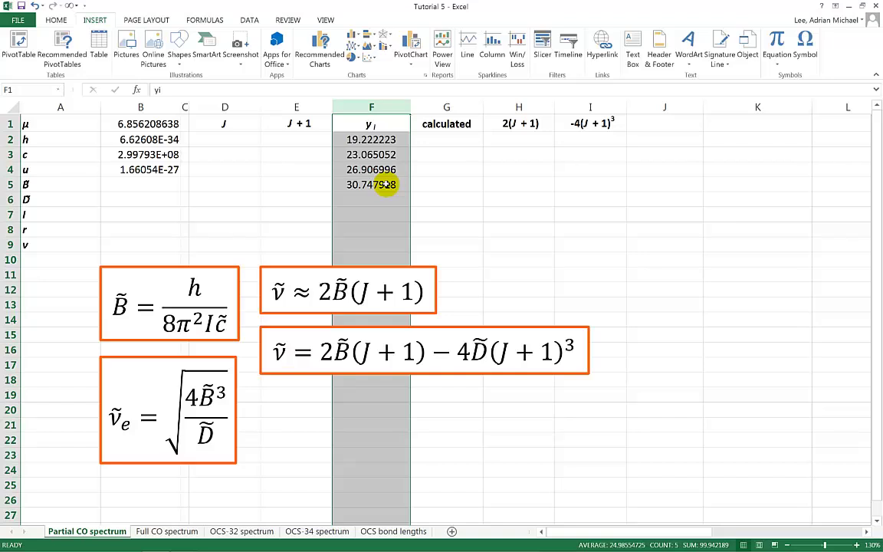
left_click(379, 140)
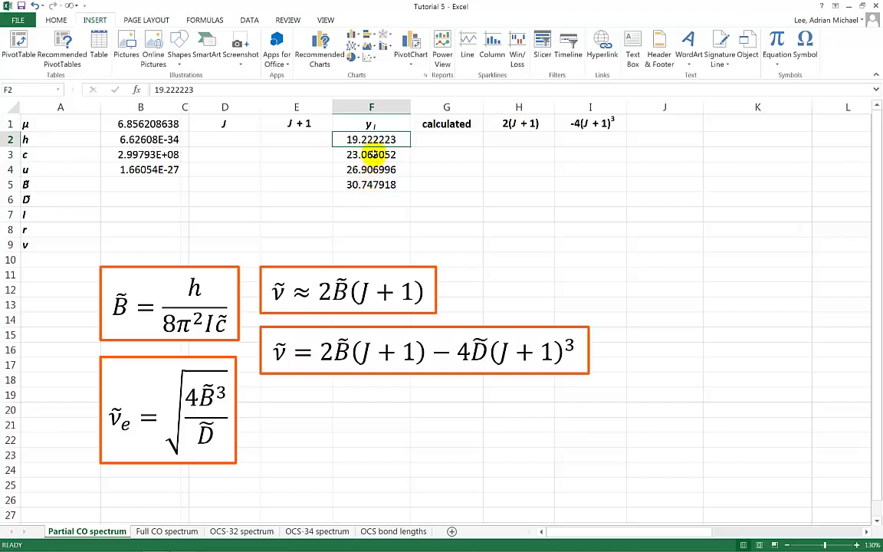
left_click(359, 153)
left_click(369, 171)
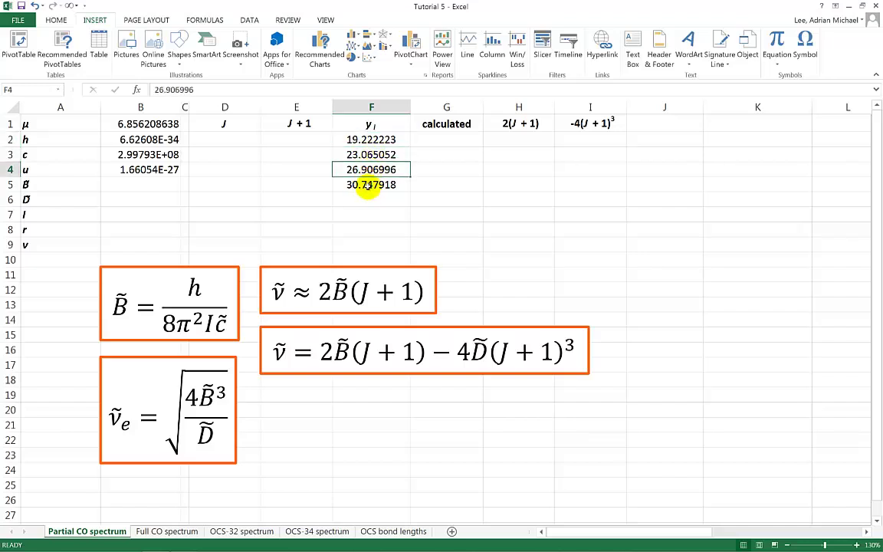
left_click(367, 185)
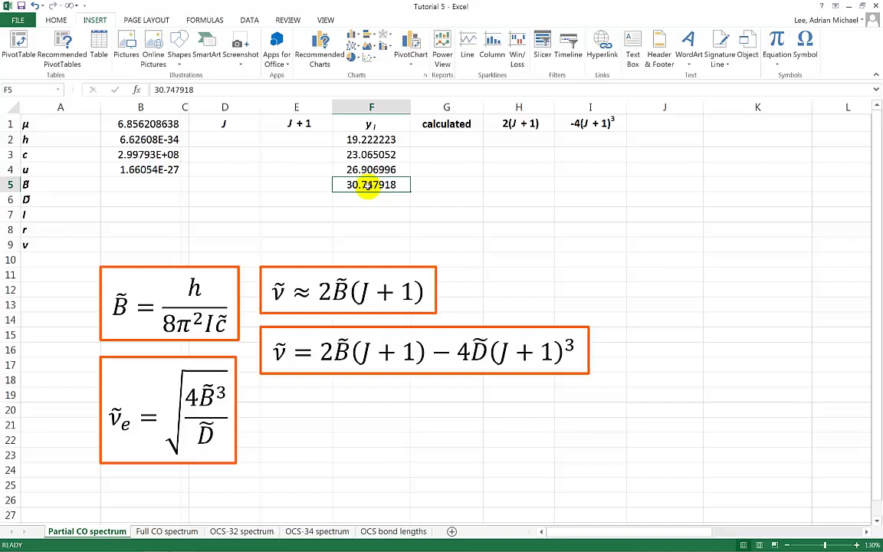
left_click(367, 154)
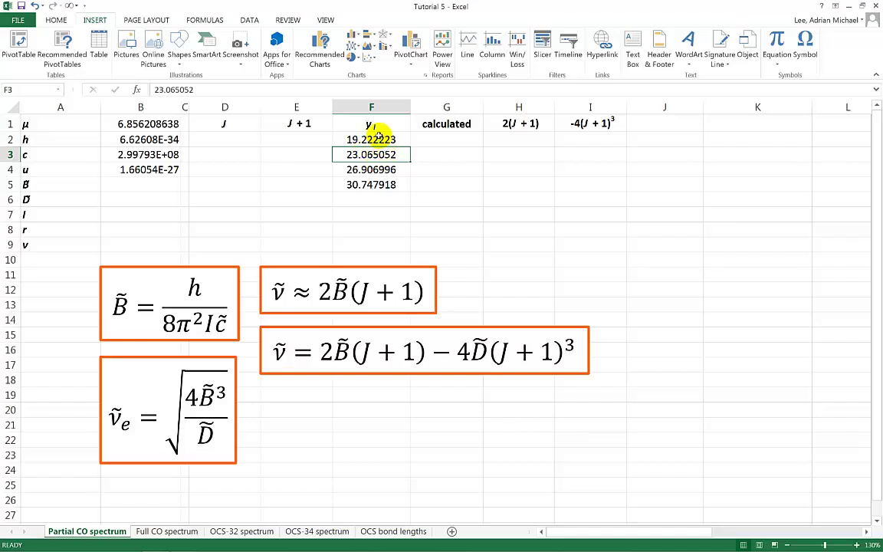
left_click(377, 140)
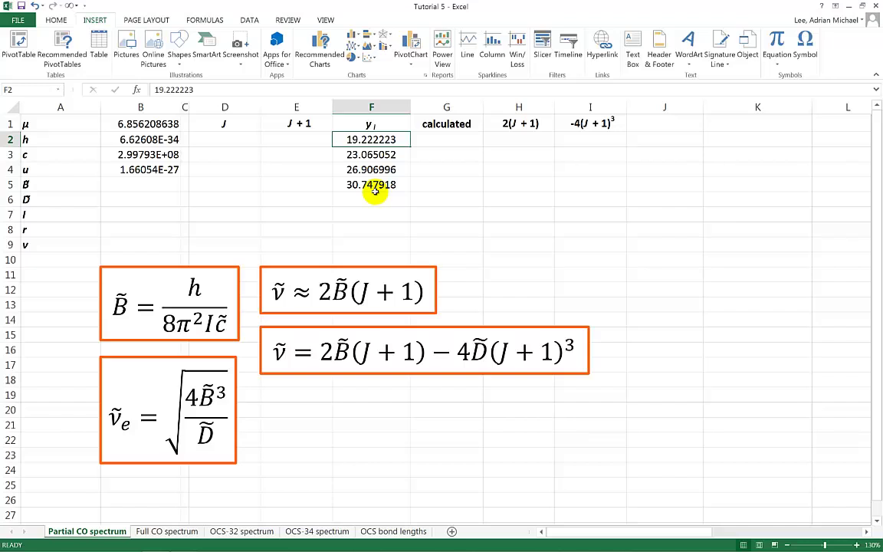
left_click(346, 268)
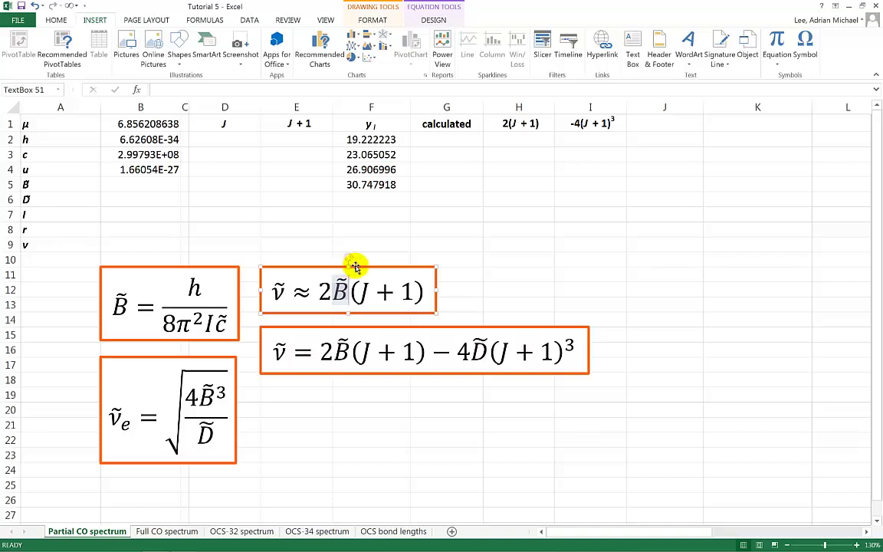
left_click(355, 266)
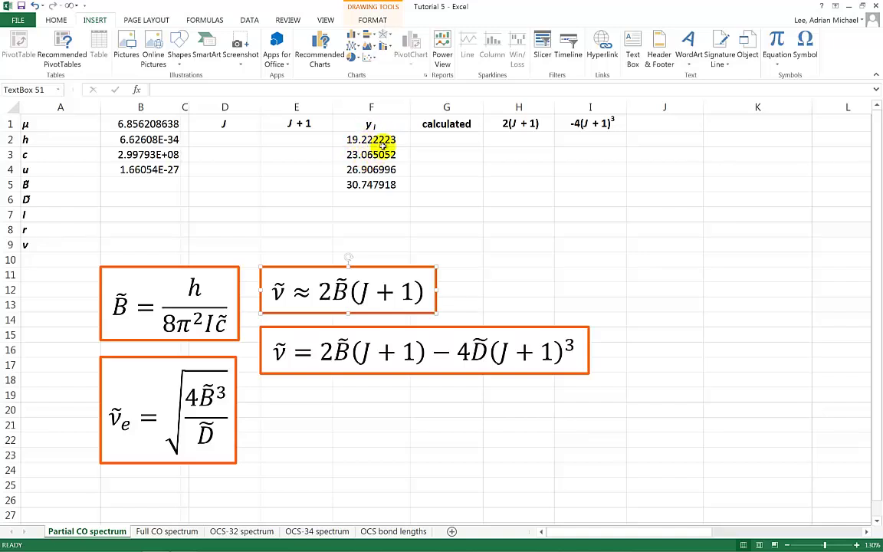
Calculate J + 1 for the first line in E2 with the formula =ROUND(F2/(F3-F2),0)
left_click(324, 140)
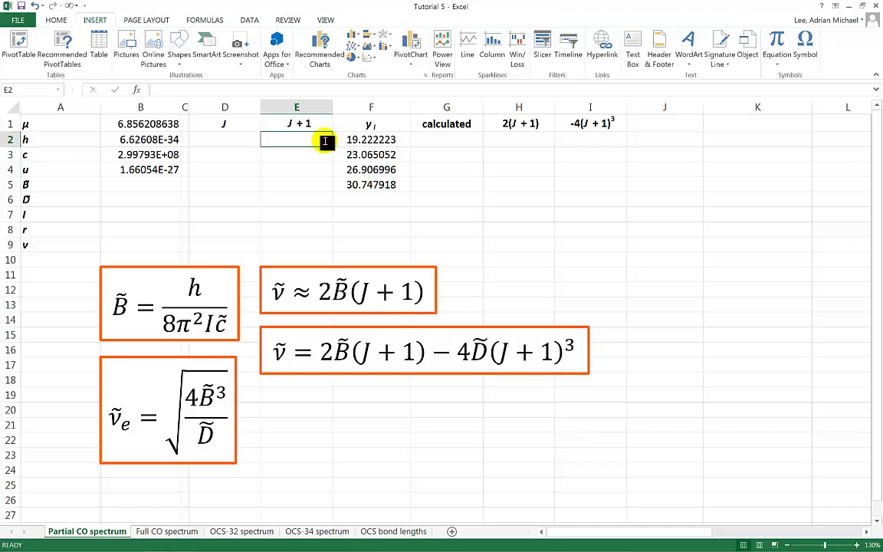
type("=")
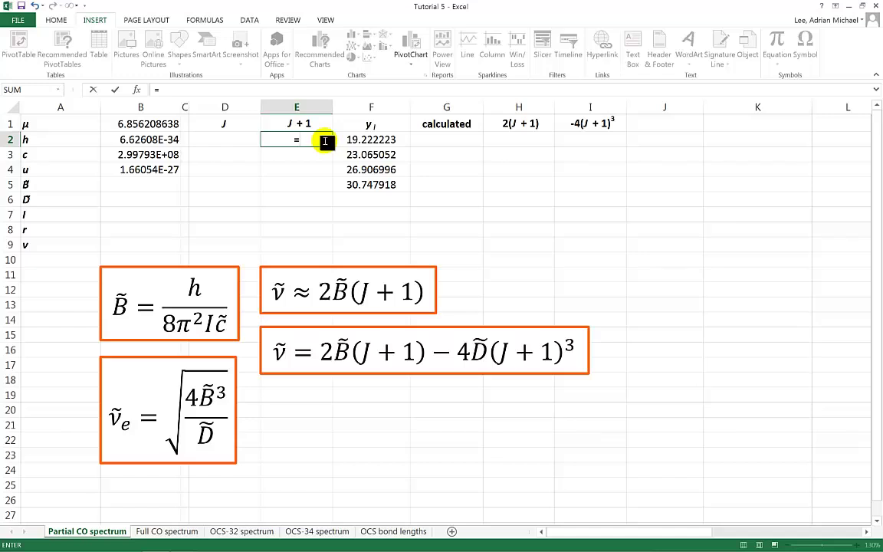
type("round")
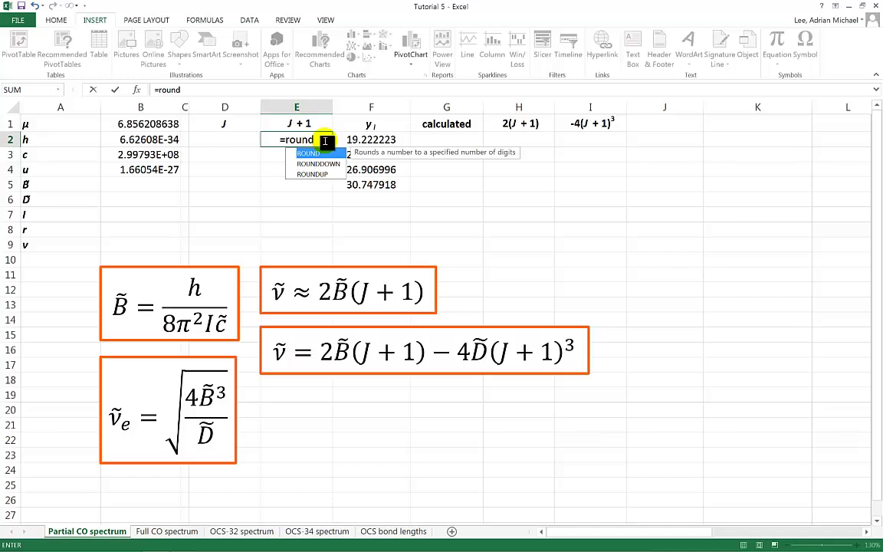
type("(")
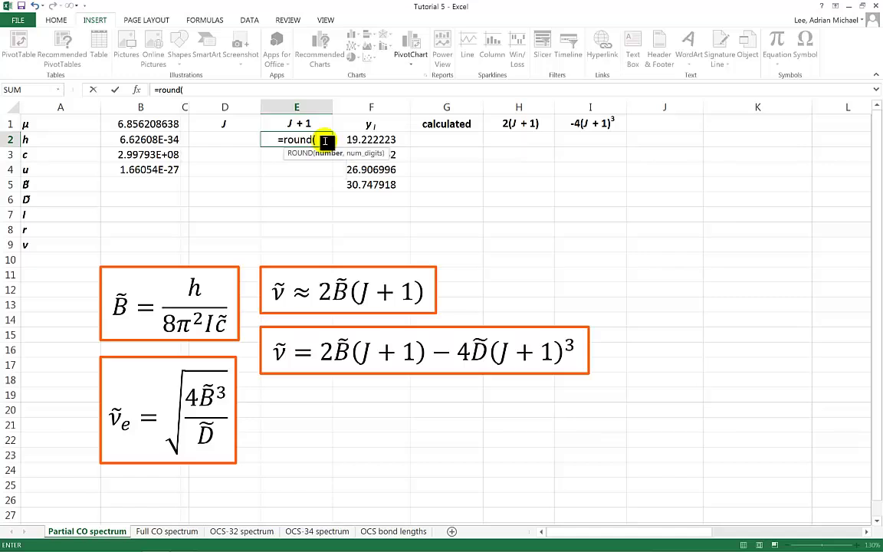
left_click(359, 138)
type("/")
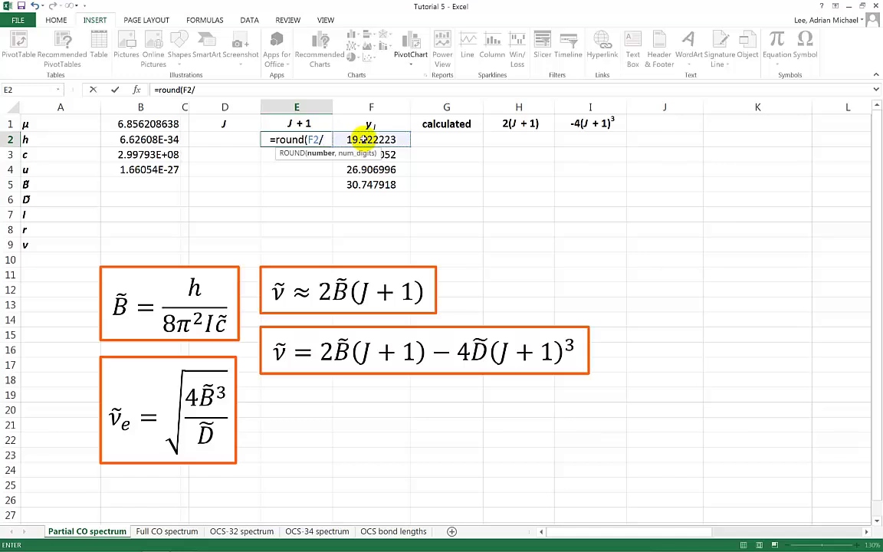
type("(")
left_click(387, 154)
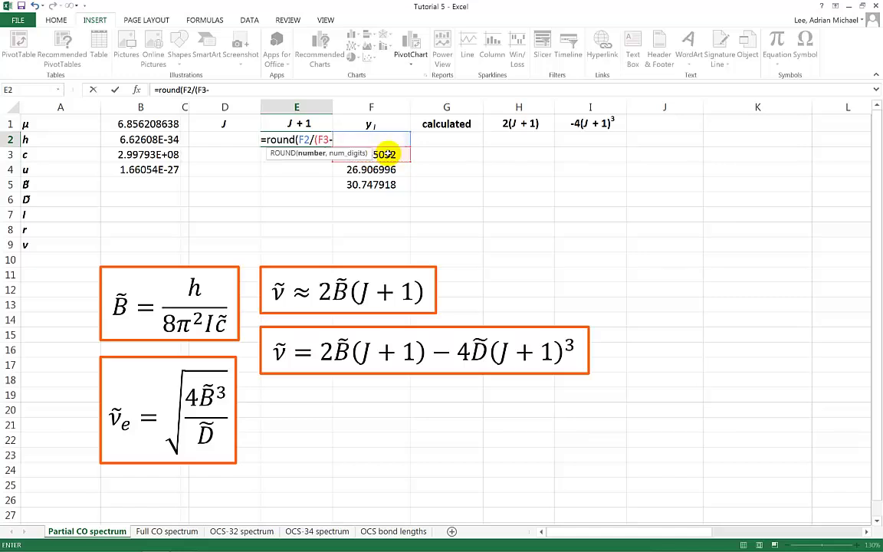
type("-")
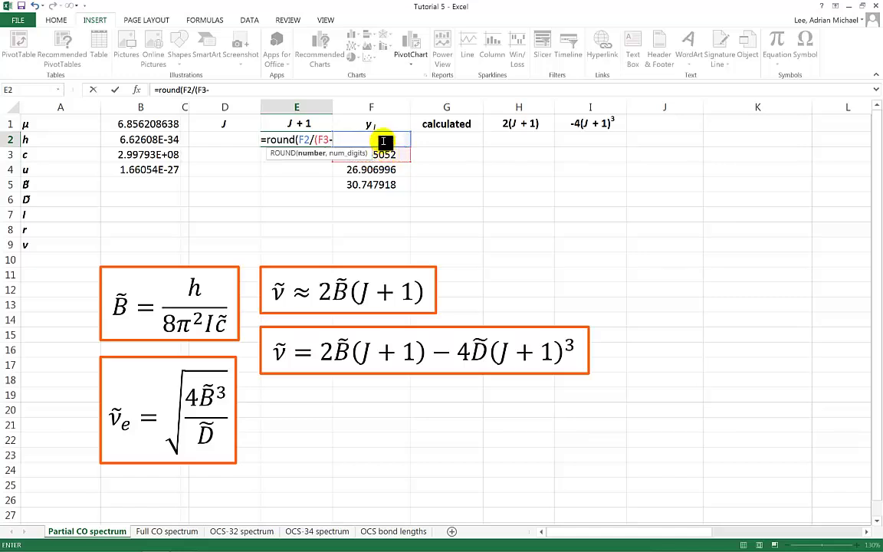
type("f2")
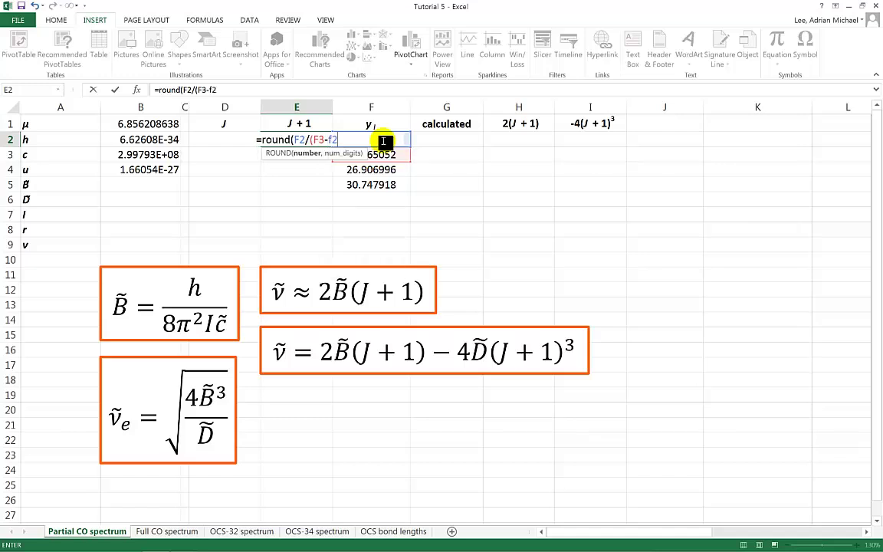
type(")")
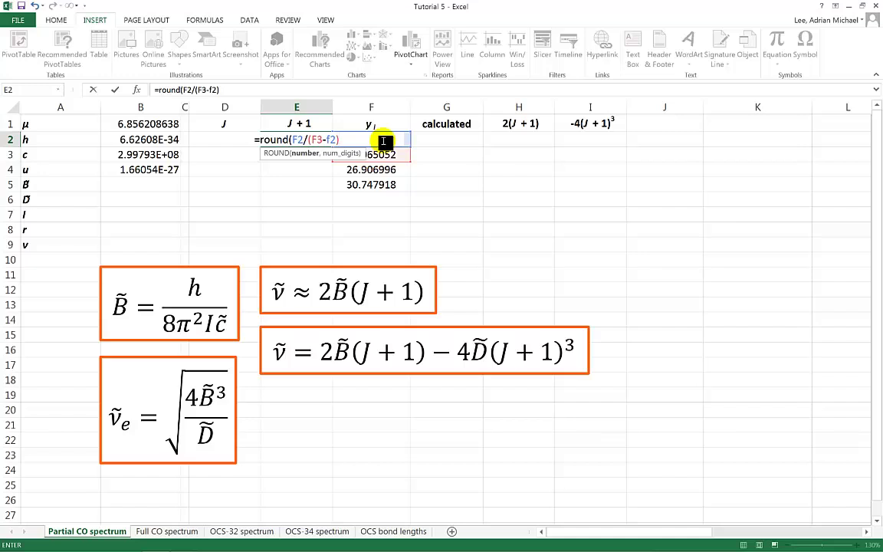
type(",0")
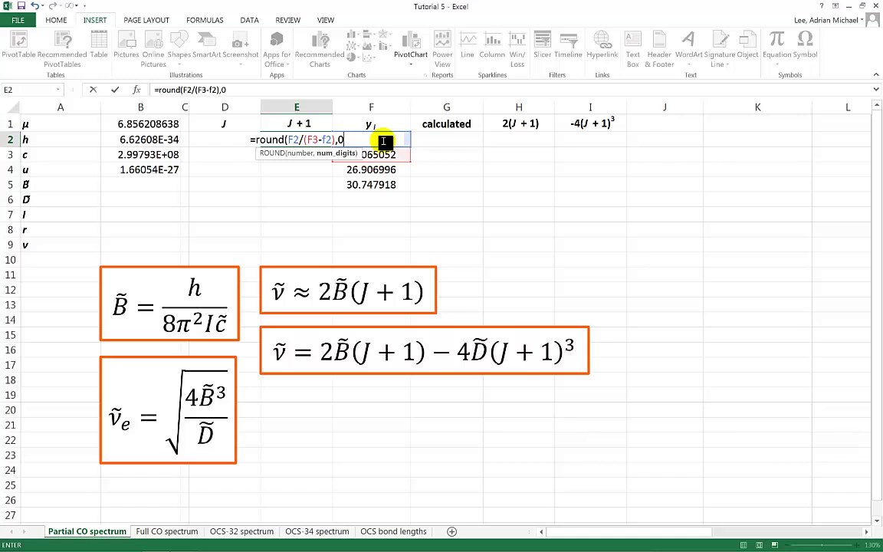
type(")")
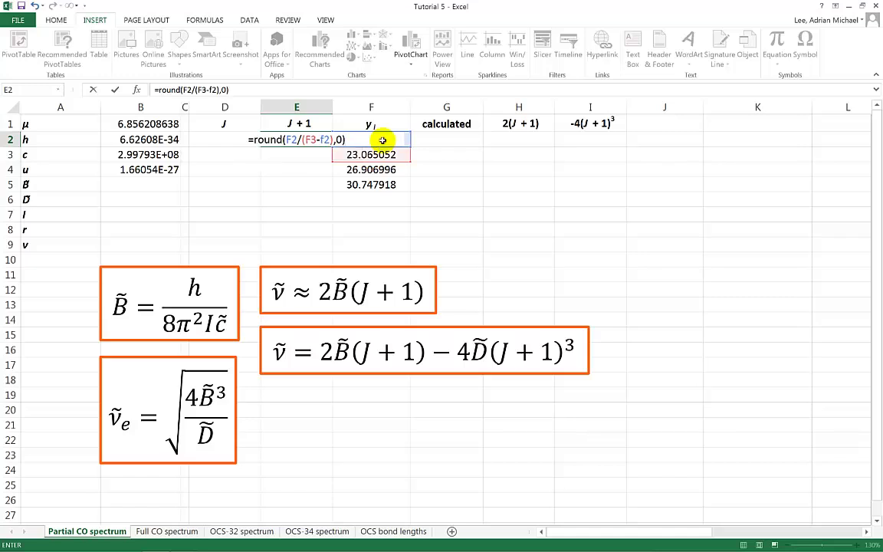
key("Return")
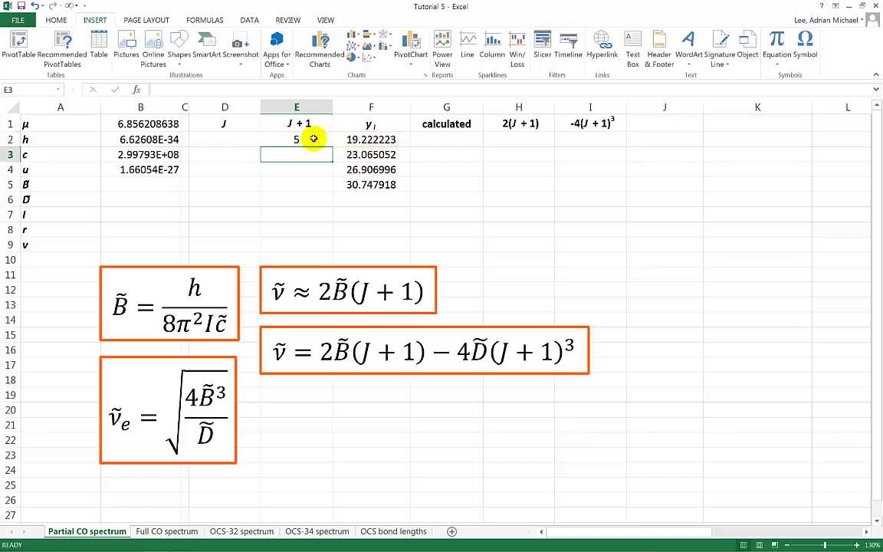
Fill the J + 1 formula from E2 down to E5 and inspect the formula in E5
left_click(328, 140)
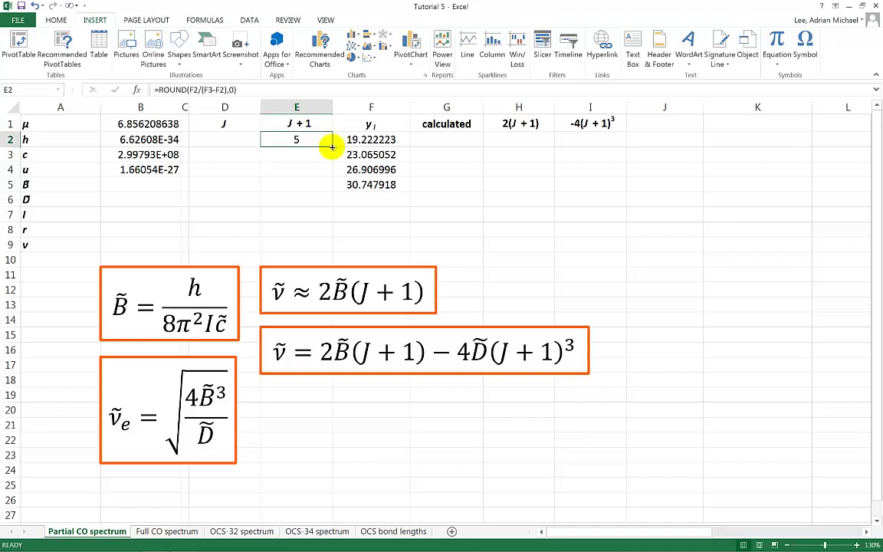
left_click_drag(332, 146, 329, 188)
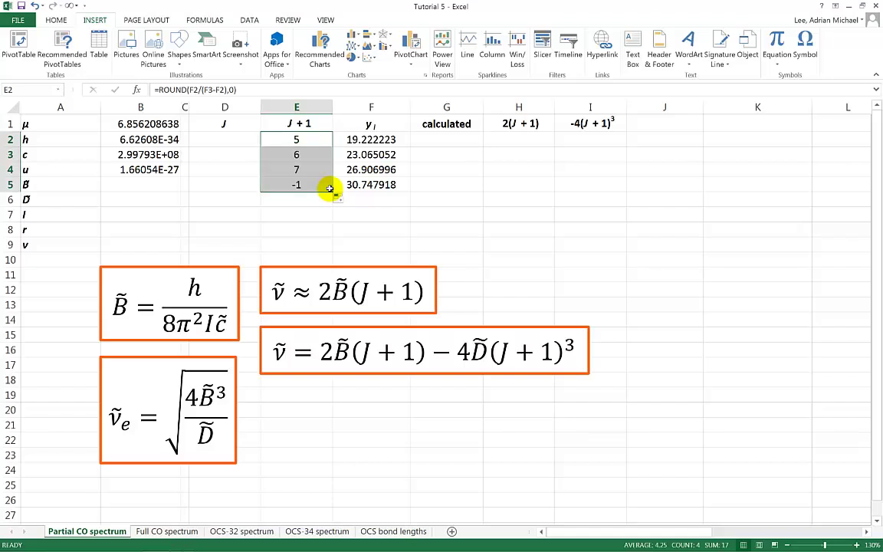
left_click(299, 184)
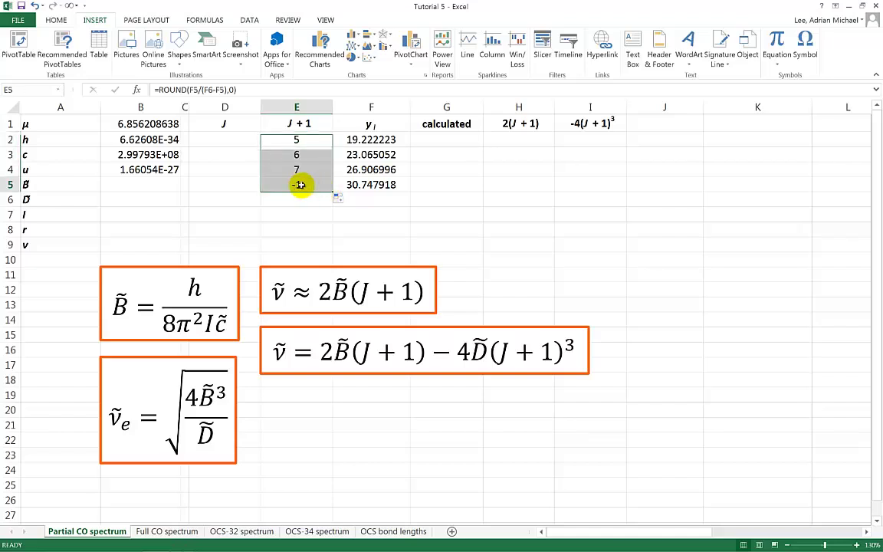
Make the denominator references in E2 absolute, giving =ROUND(F2/($F$3-$F$2),0), and refill the formula down to E5
left_click(295, 139)
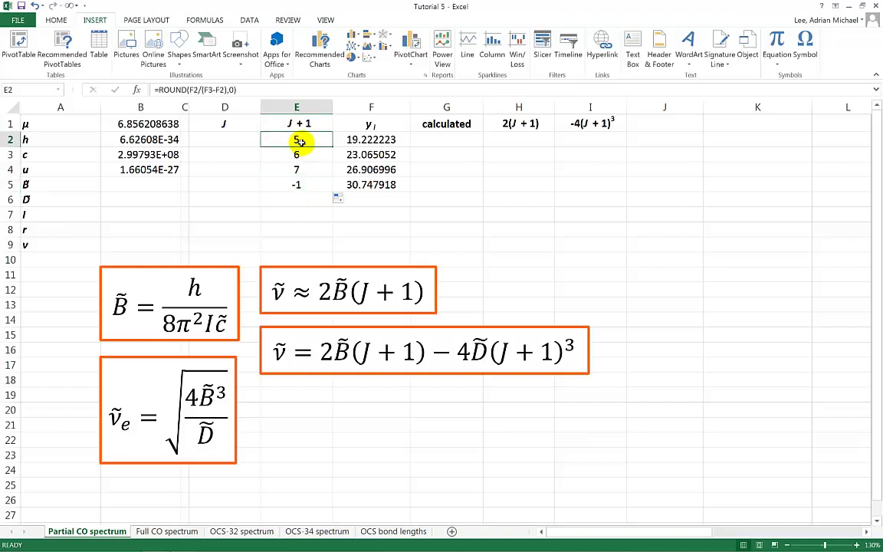
left_click(208, 91)
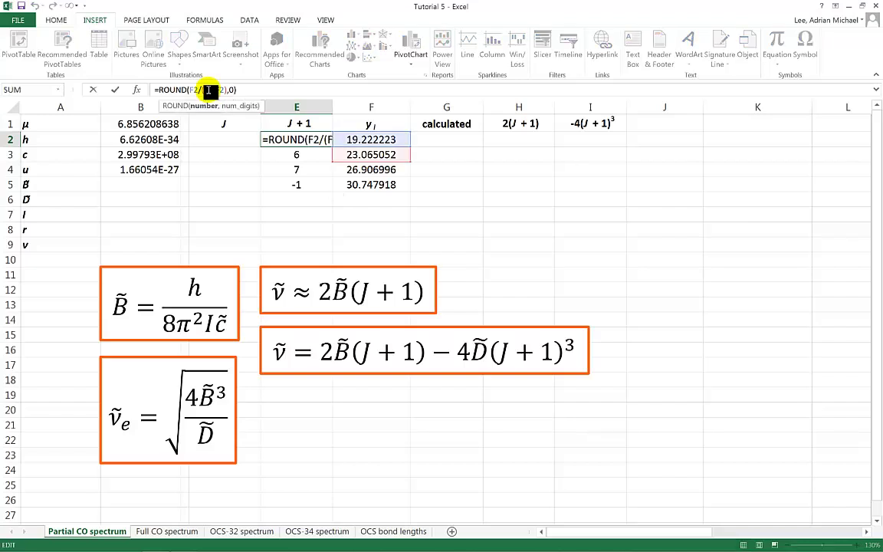
type("$F$3-")
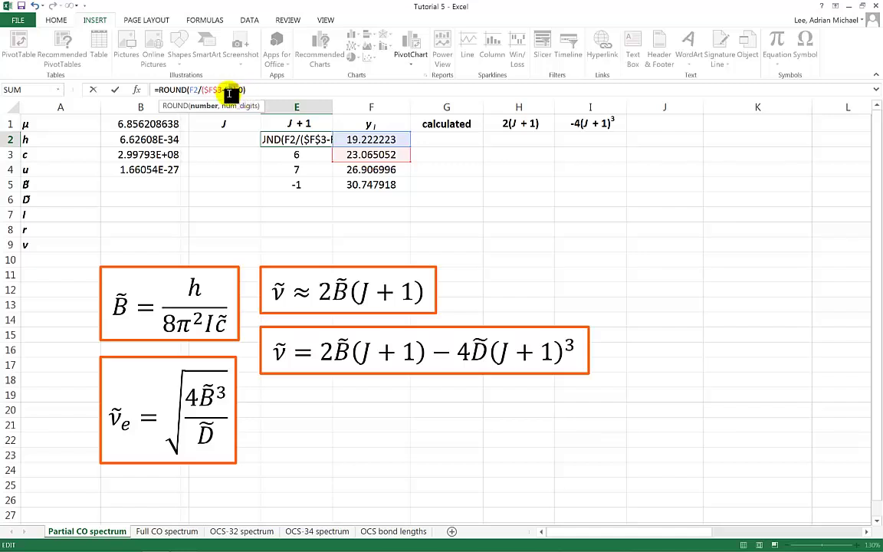
key("F4")
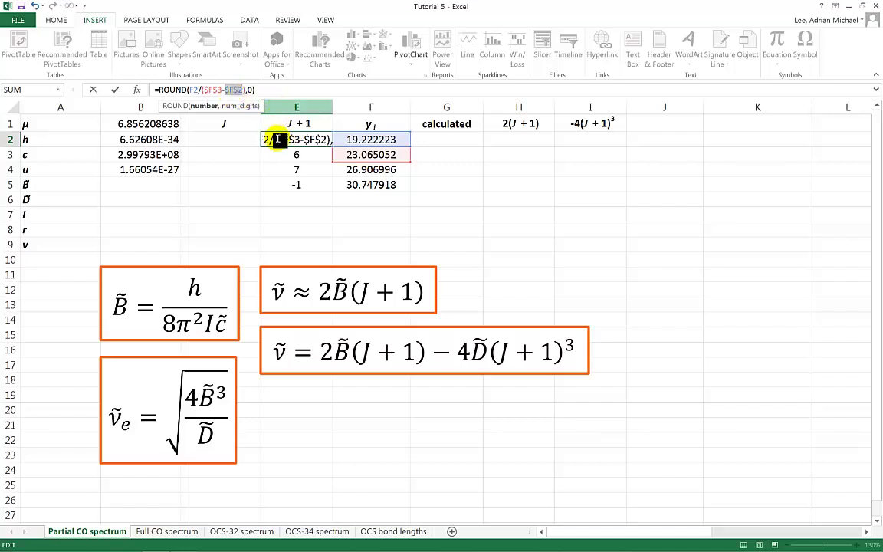
left_click(276, 140)
key("Return")
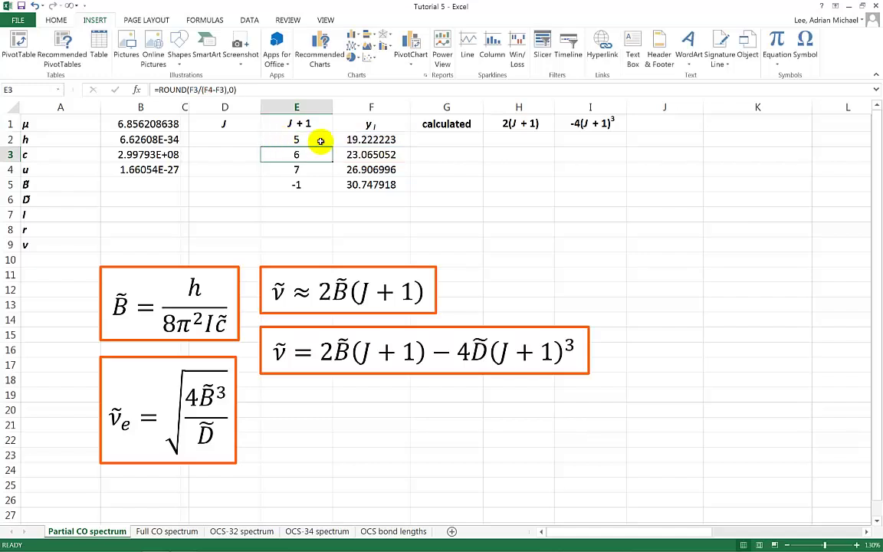
left_click(326, 142)
double_click(334, 146)
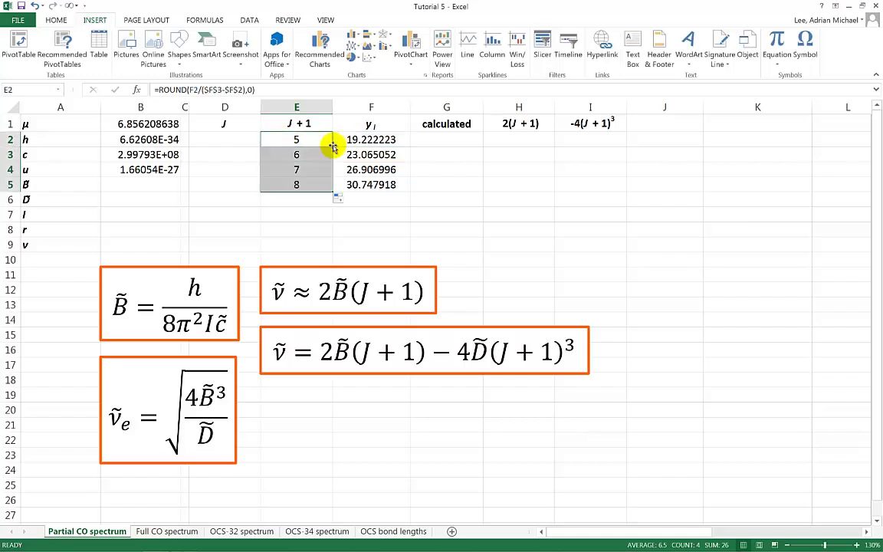
Calculate J for the first line in D2 with the formula =E2-1
left_click(233, 139)
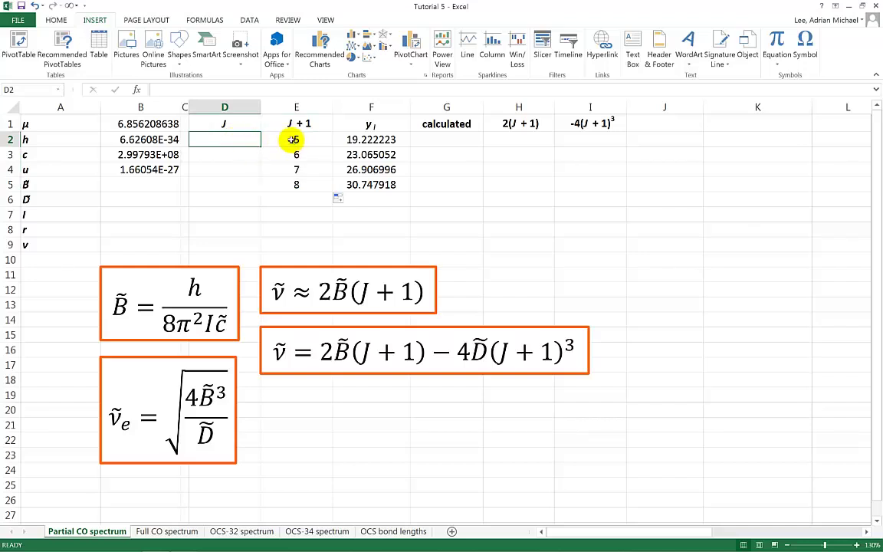
type("=")
left_click(293, 139)
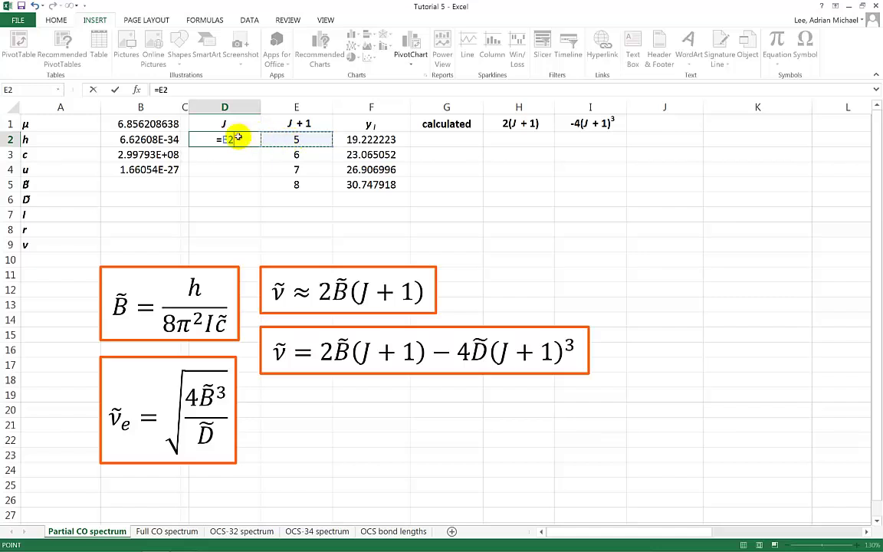
key("shift+Left")
key("shift+Up")
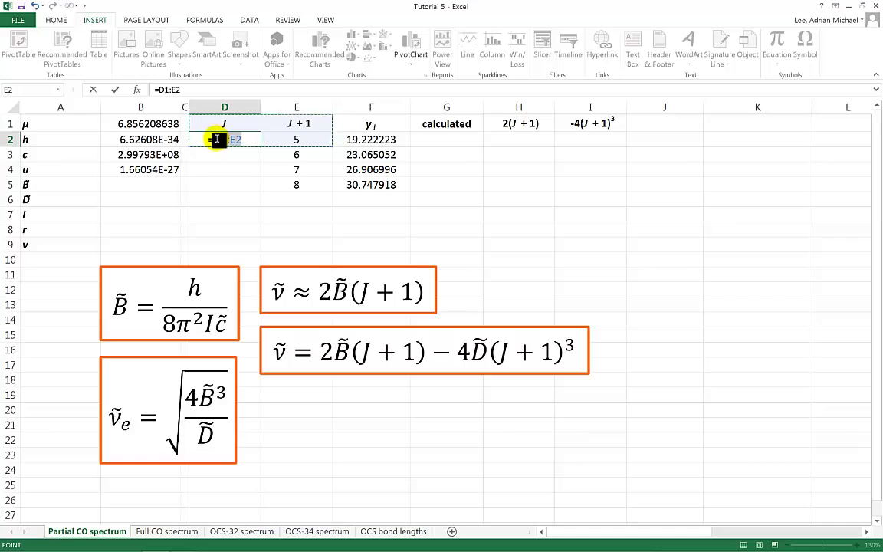
key("F2")
type("e2-1")
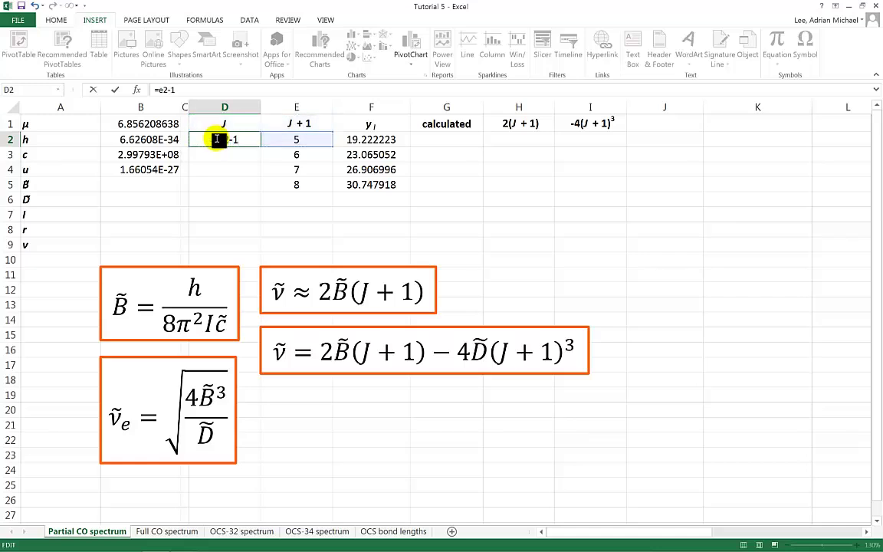
key("Return")
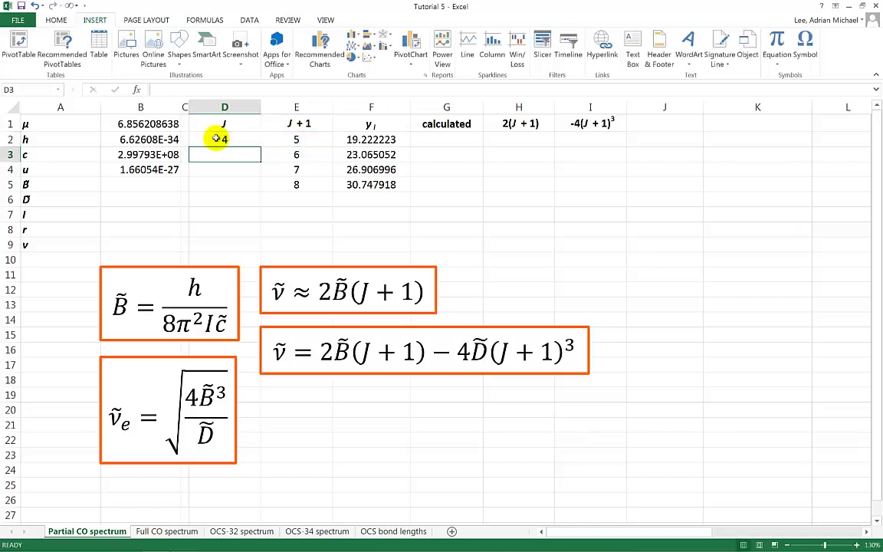
Fill the J formula from D2 down to D5
left_click(231, 139)
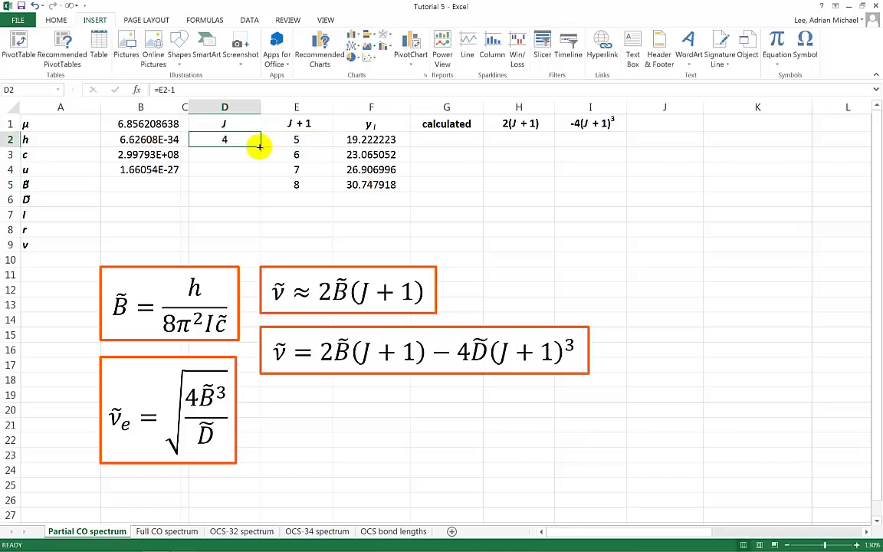
double_click(260, 145)
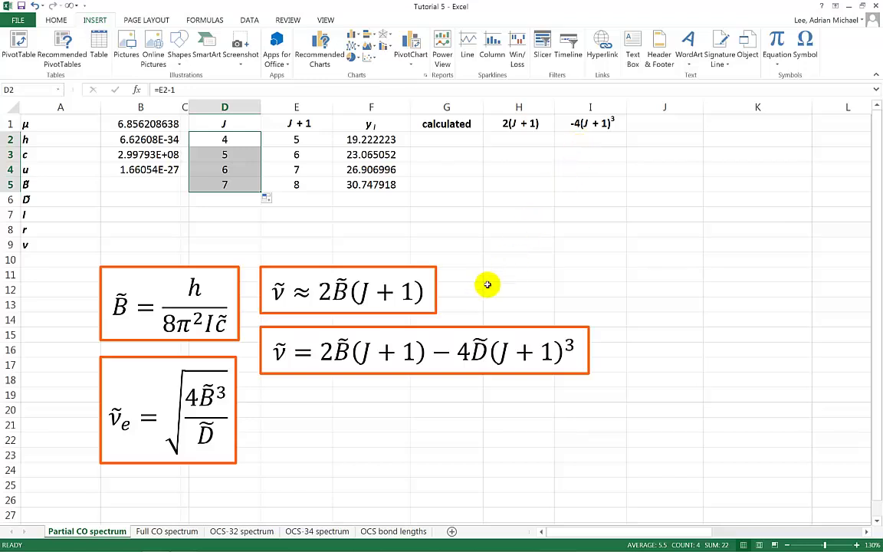
Examine the yi column and the approximate and full wavenumber equations below the data
left_click(381, 106)
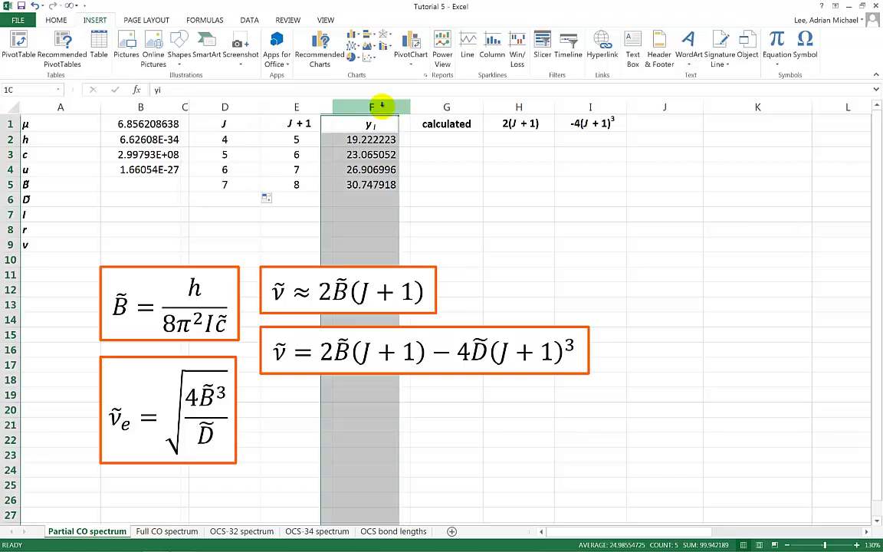
left_click(322, 327)
left_click(322, 328)
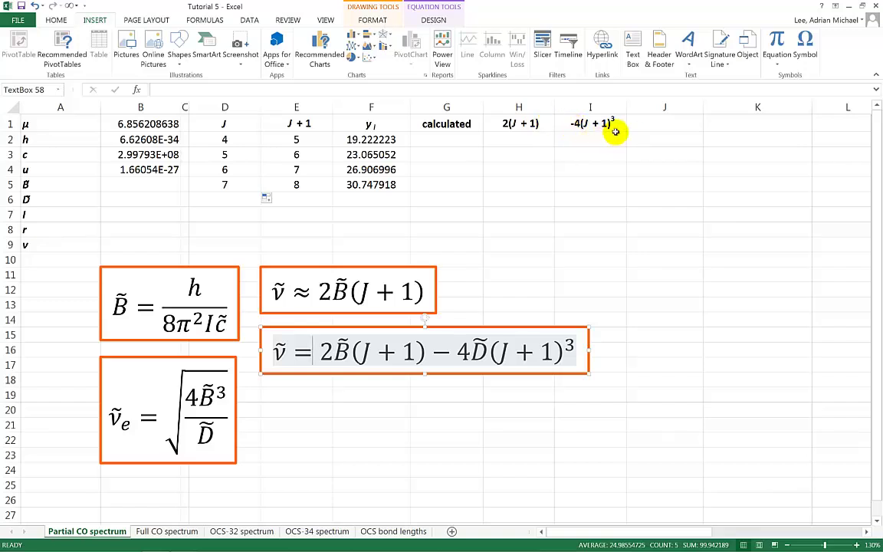
double_click(406, 292)
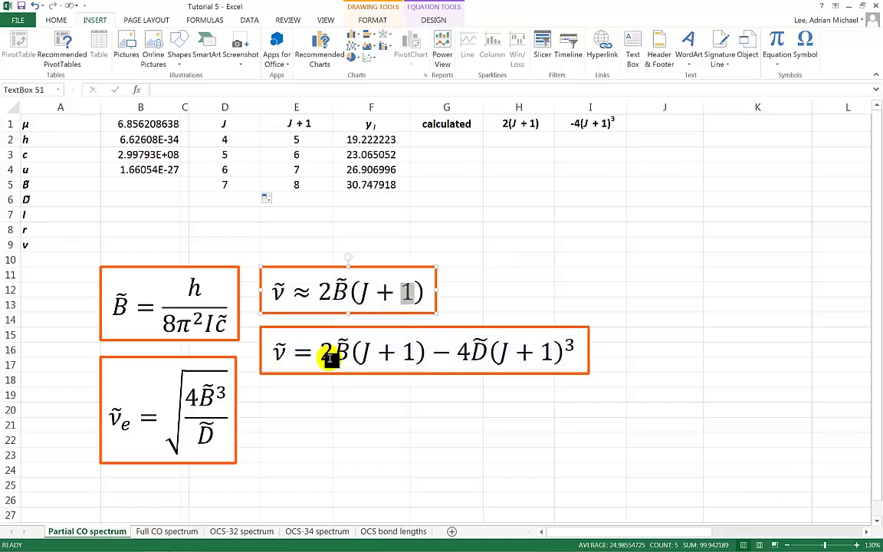
left_click(274, 350)
double_click(274, 350)
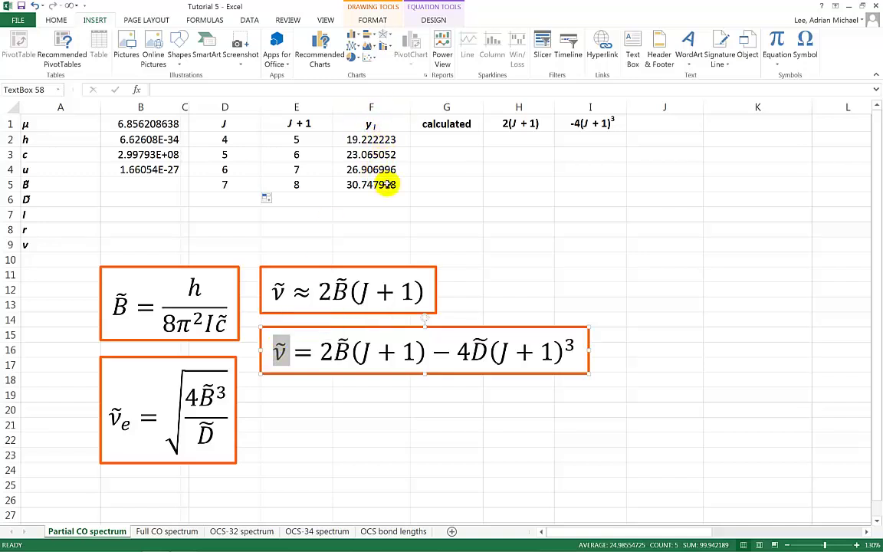
Calculate 2(J + 1) for the first line in H2 with the formula =2*E2
left_click(528, 141)
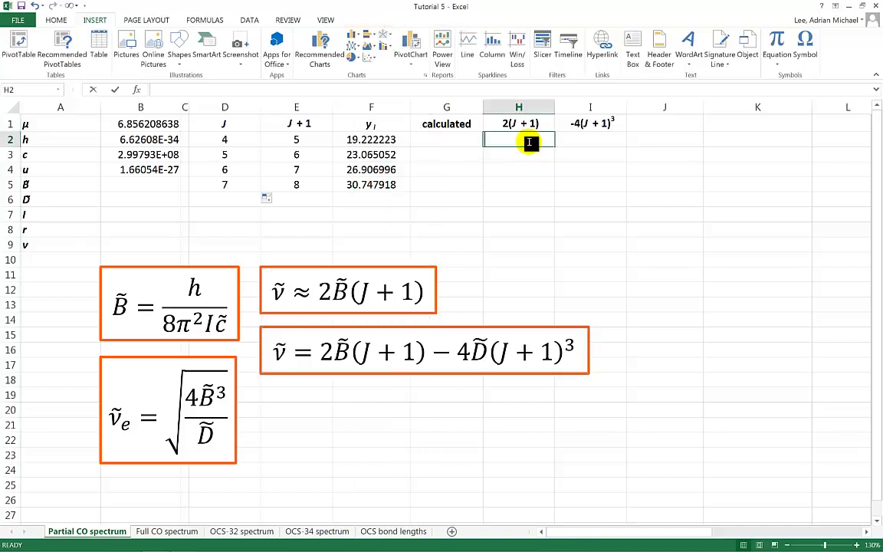
type("=2")
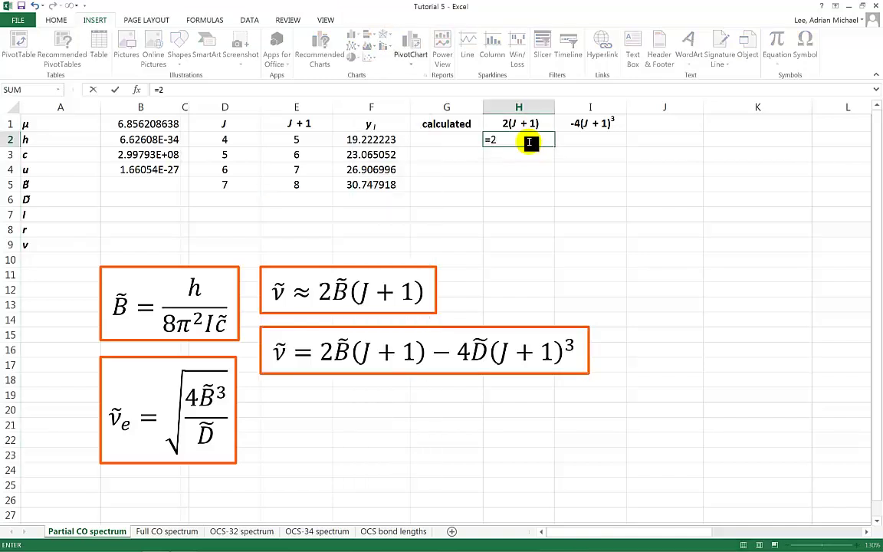
type("*")
key("Left")
key("Left")
key("Left")
key("Return")
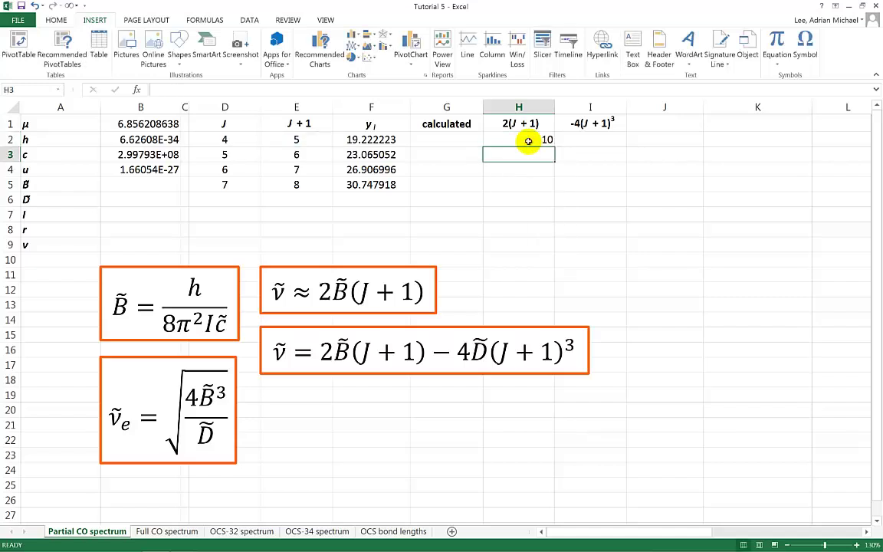
Calculate -4(J + 1)^3 in I2 with the formula -4*E2^3 and fill H2:I2 down to row 5
left_click(576, 138)
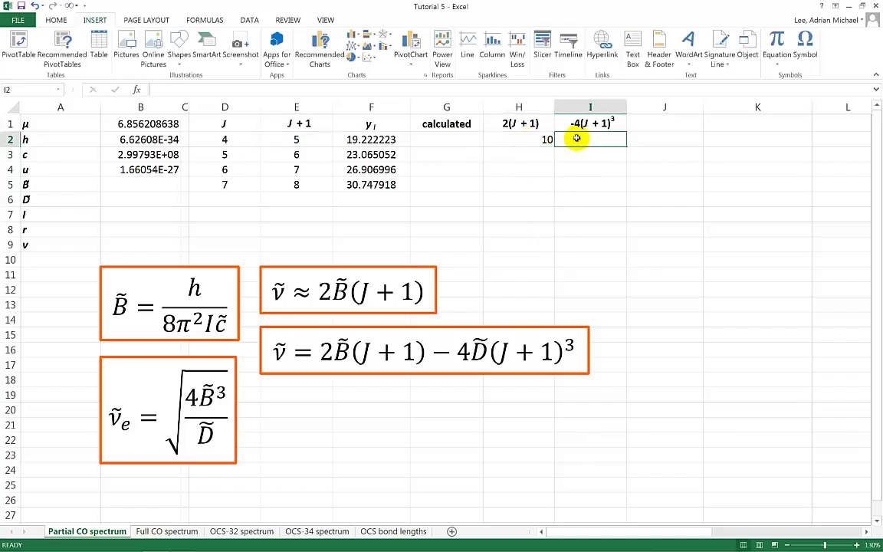
type("-4*e2^3")
key("Return")
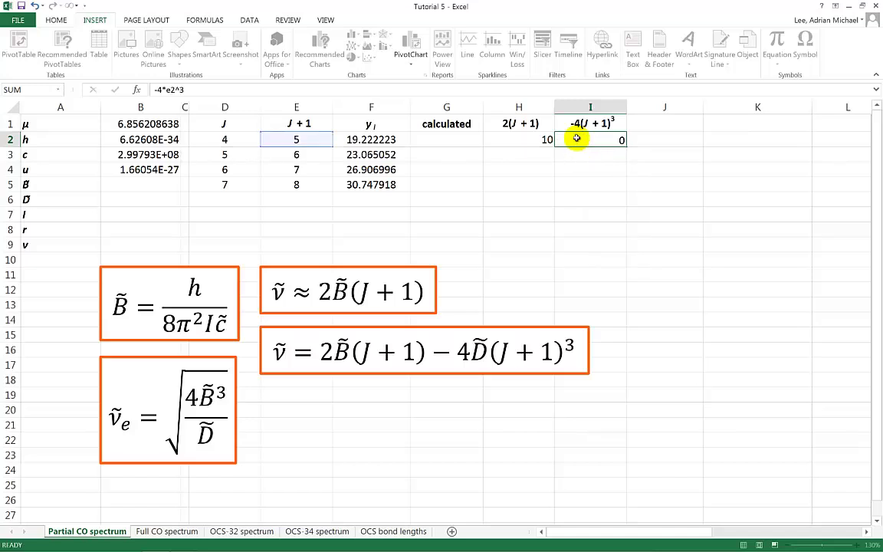
left_click_drag(545, 139, 628, 198)
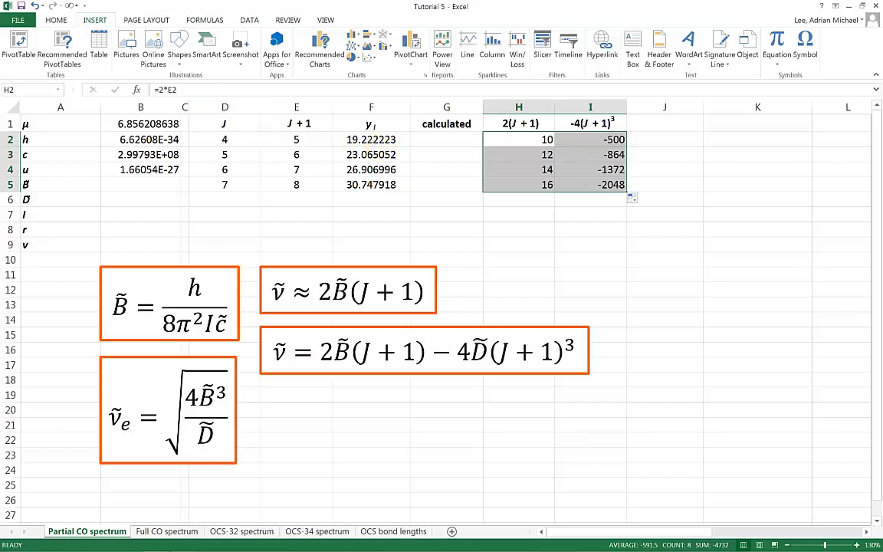
Check in the Excel add-ins manager that the Analysis ToolPak is enabled
left_click(22, 20)
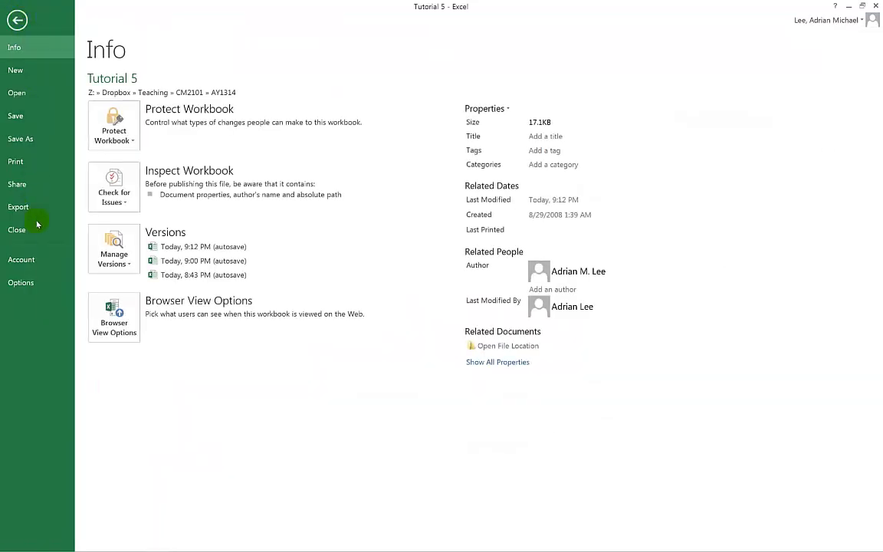
left_click(22, 283)
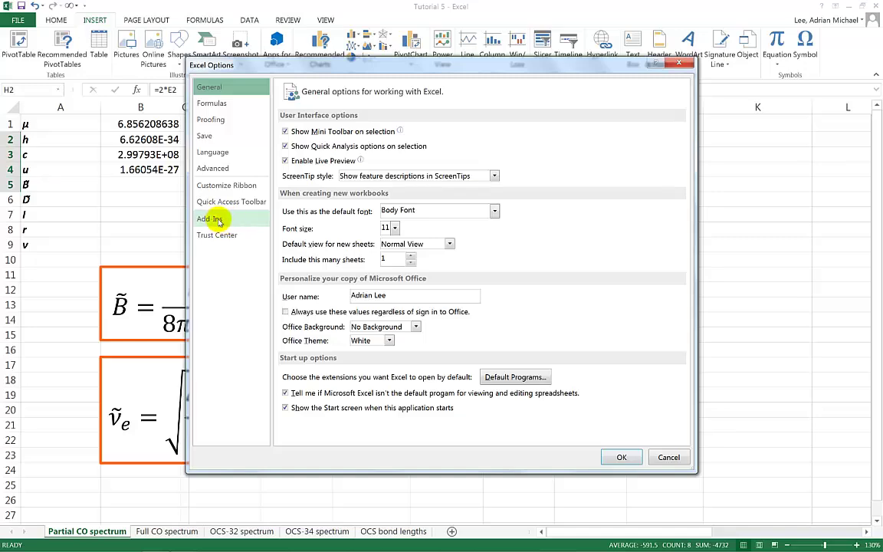
left_click(209, 220)
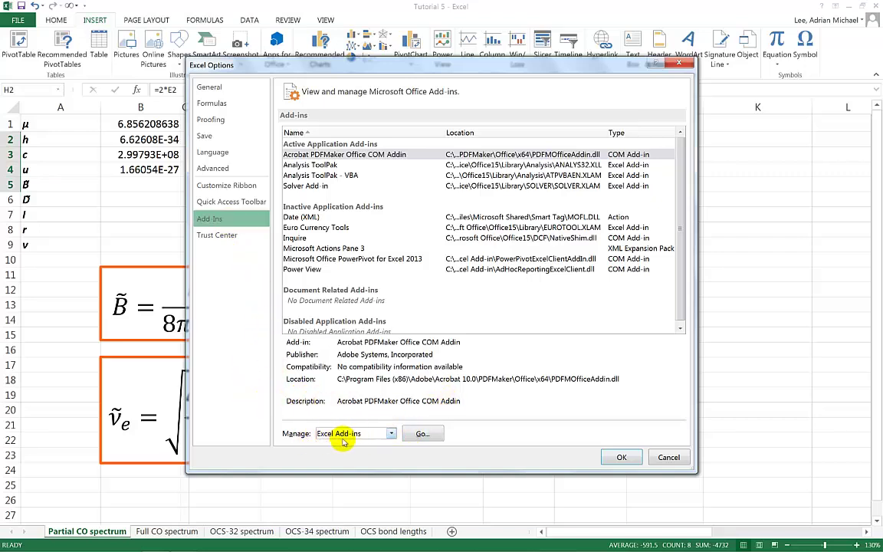
left_click(423, 434)
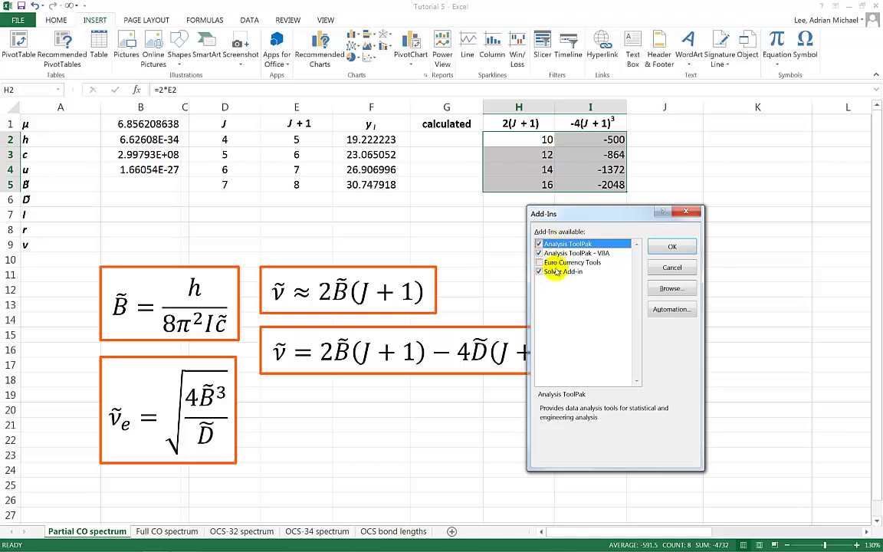
left_click(671, 247)
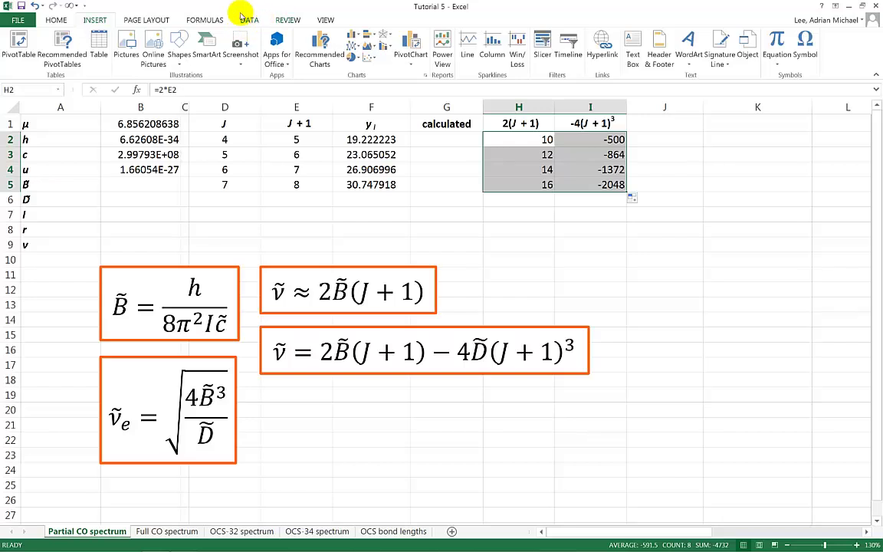
Open the Regression tool from the Data Analysis tools
left_click(252, 22)
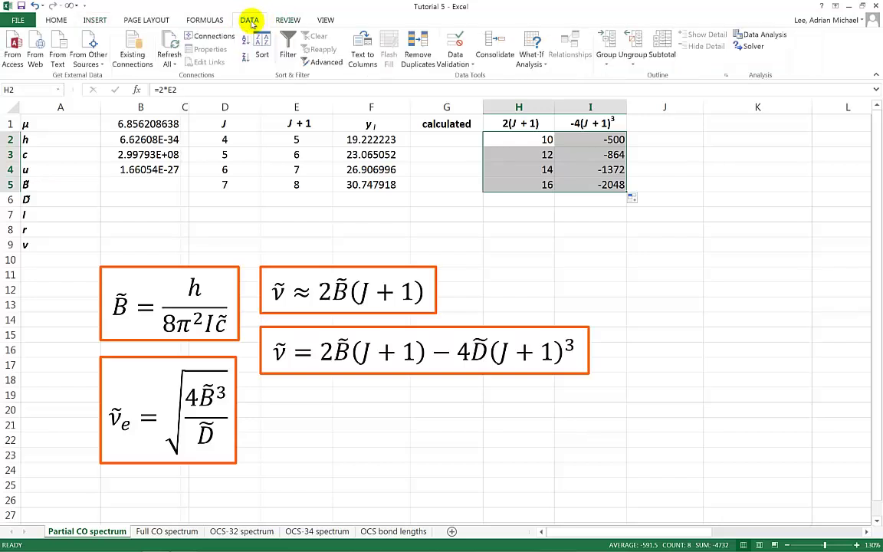
left_click(761, 40)
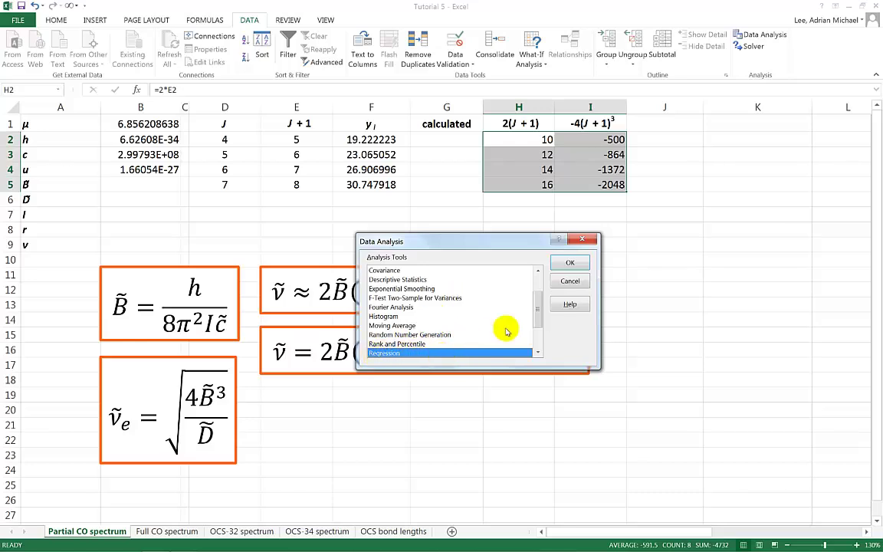
left_click_drag(535, 301, 538, 314)
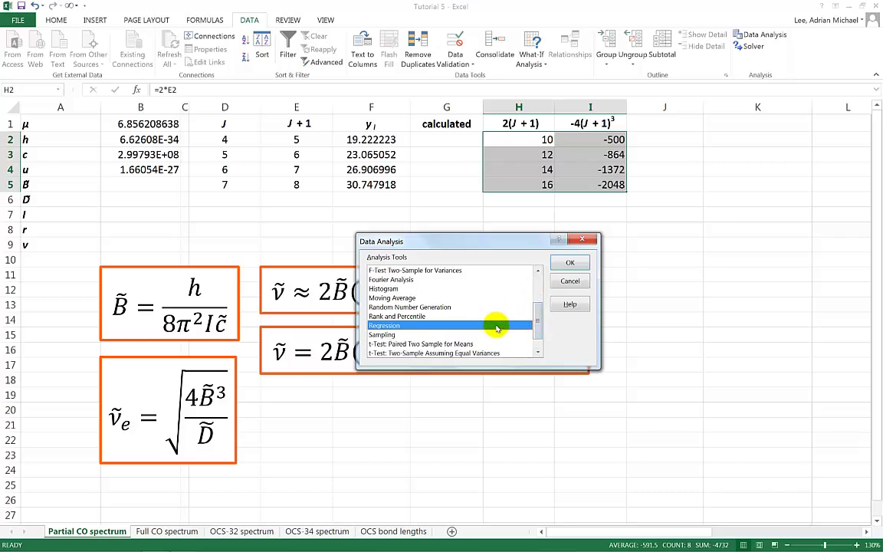
left_click(580, 261)
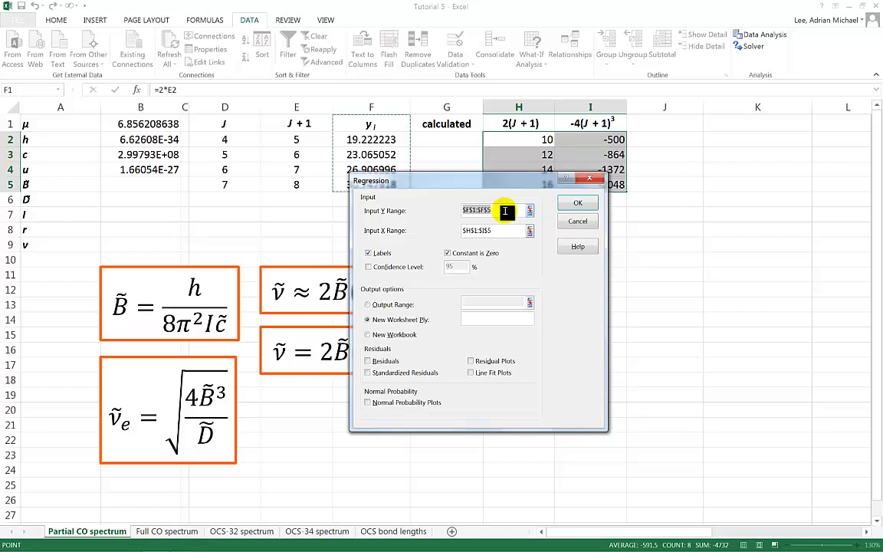
Clear the Y and X input ranges and disable Labels and Constant is Zero in the Regression settings
left_click(490, 210)
key("shift+Home")
key("BackSpace")
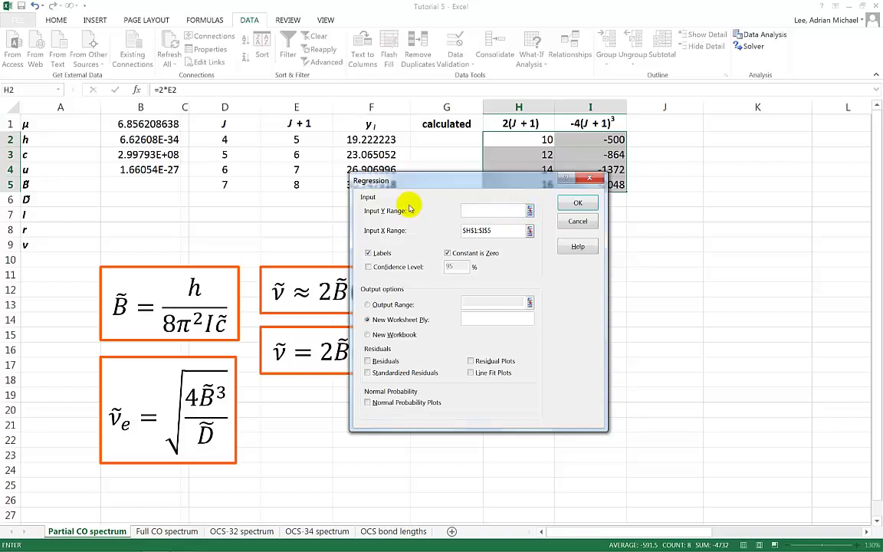
left_click_drag(475, 182, 498, 241)
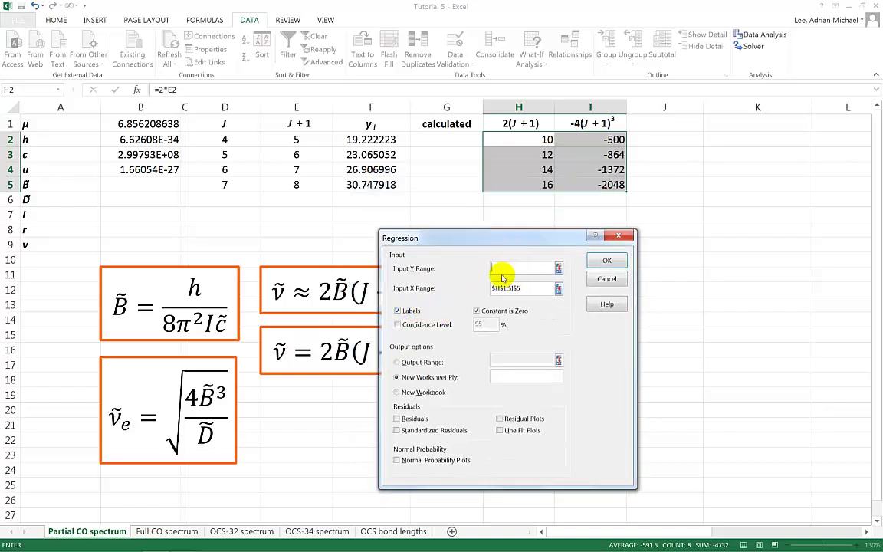
left_click(398, 310)
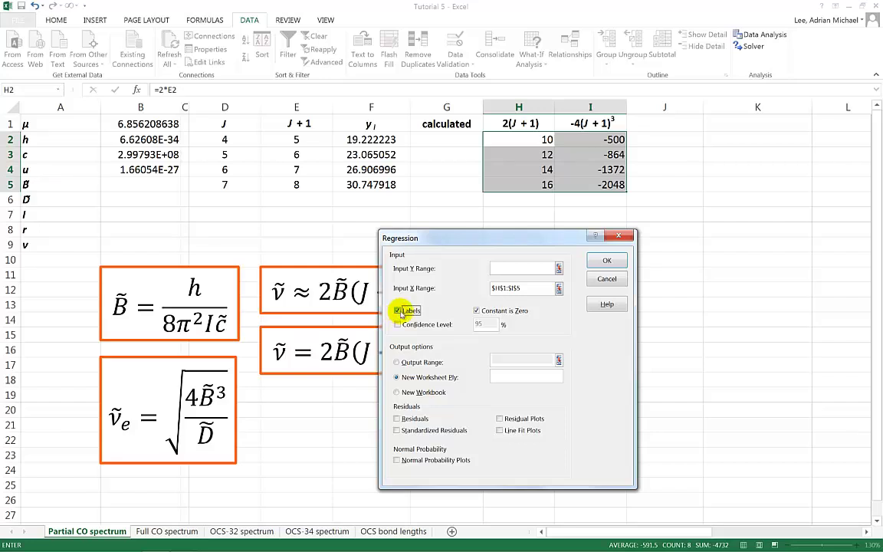
left_click(477, 311)
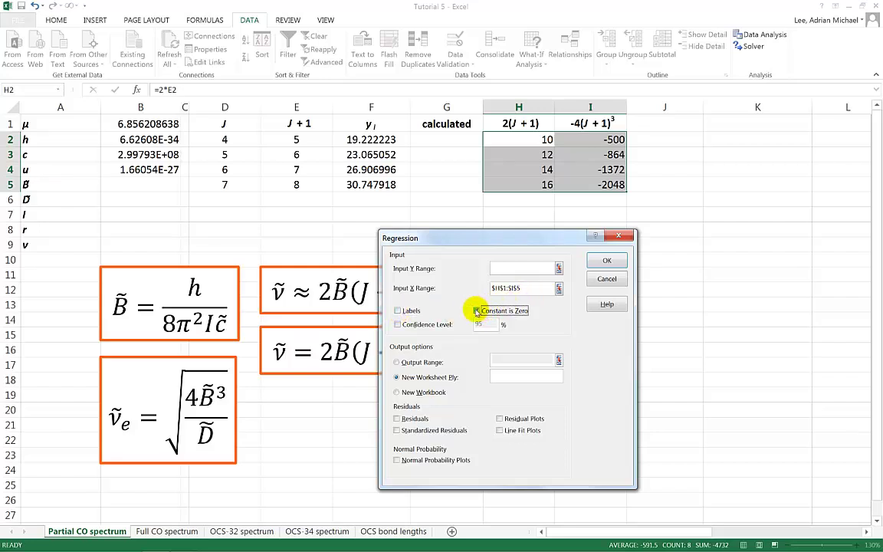
left_click(477, 311)
left_click(527, 289)
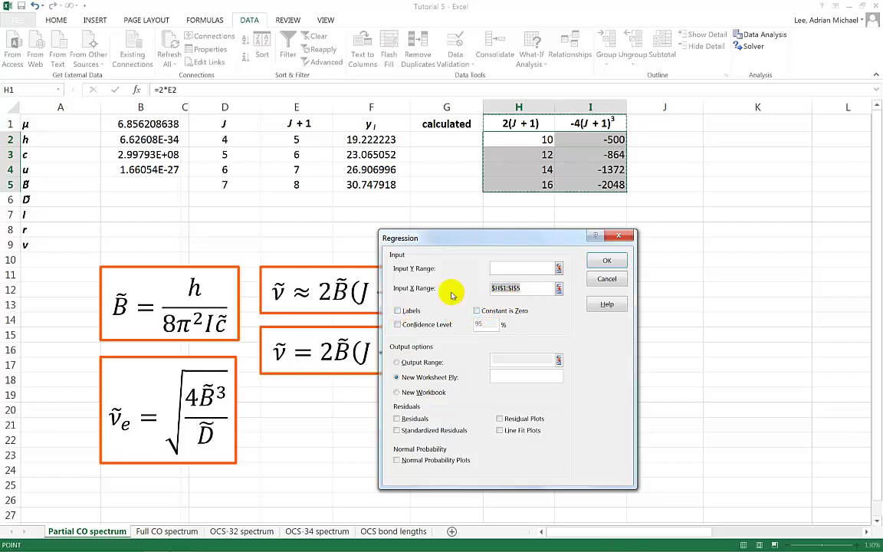
key("BackSpace")
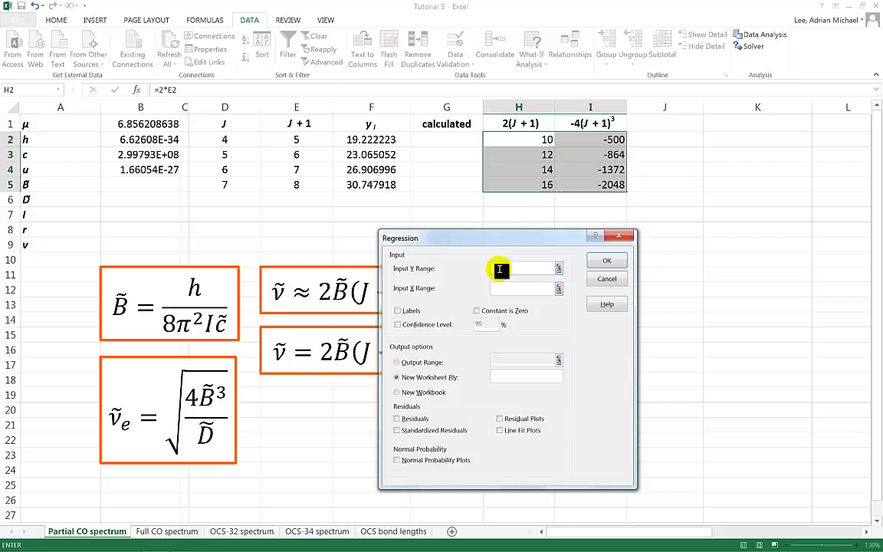
left_click(499, 270)
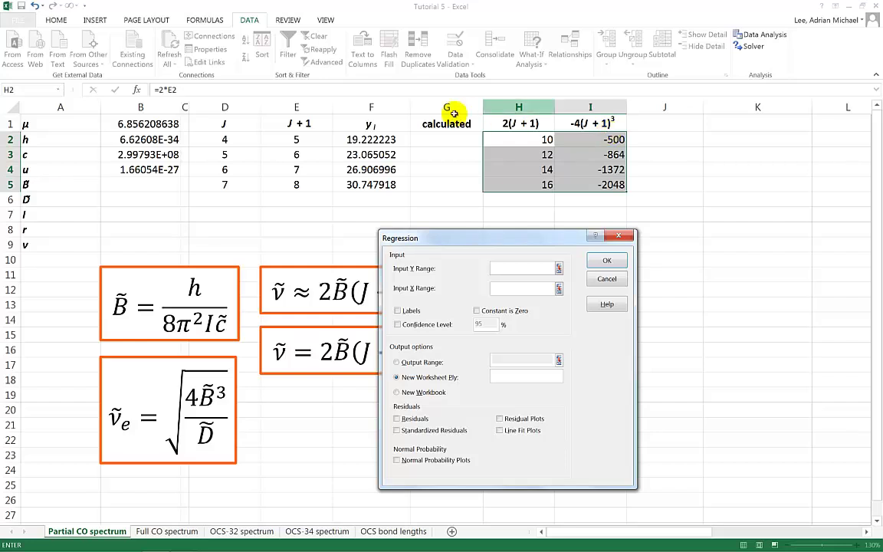
Enable Labels and Constant is Zero for the regression and move the dialog clear of the data columns
left_click(398, 310)
left_click(476, 311)
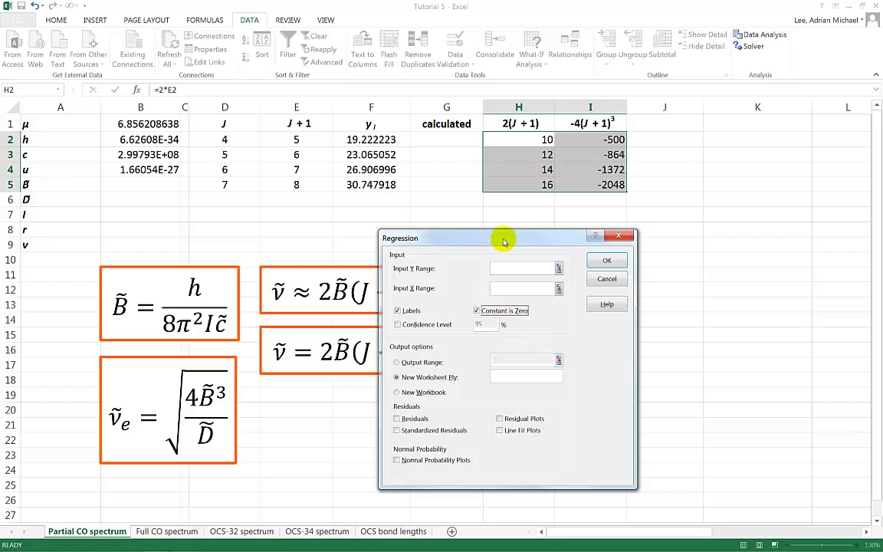
left_click_drag(460, 237, 598, 289)
left_click_drag(660, 289, 726, 34)
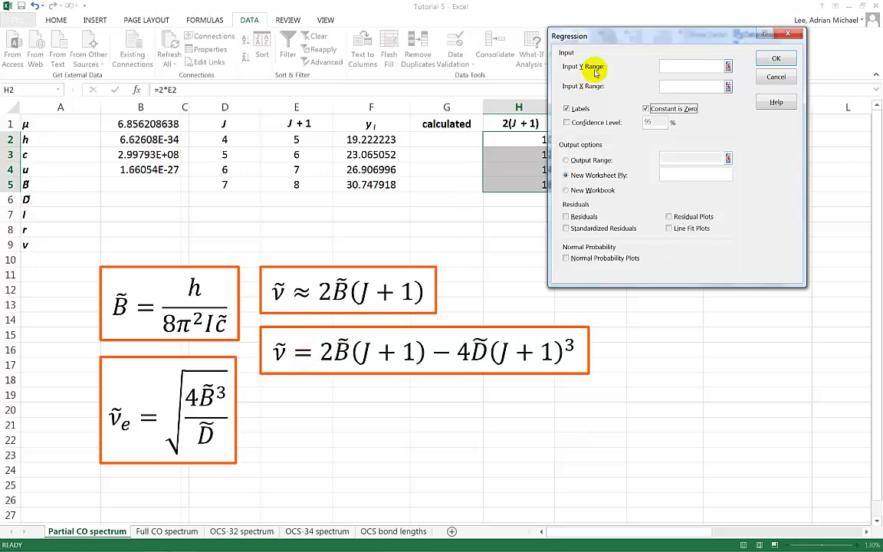
left_click_drag(567, 35, 487, 115)
left_click_drag(506, 175, 544, 272)
Run the regression to a new worksheet with Y range $F$1:$F$5 and X range $H$1:$I$5
left_click(493, 274)
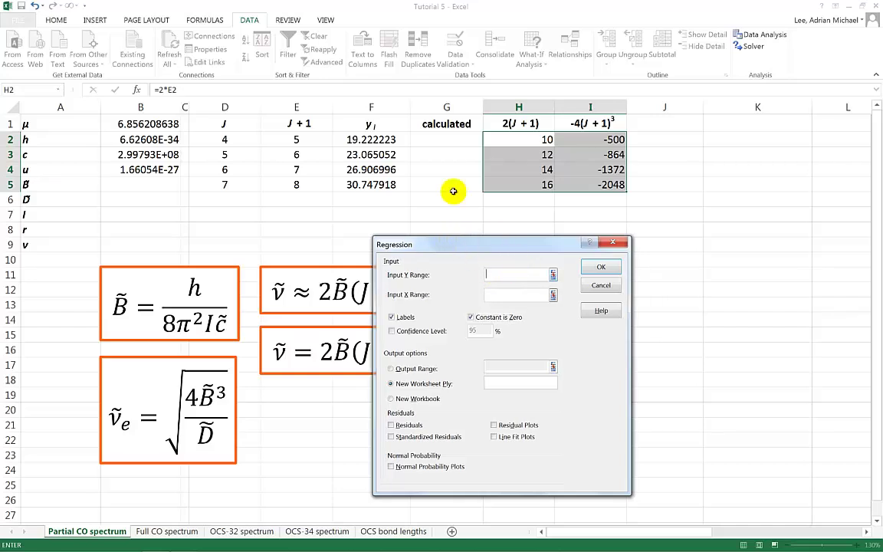
left_click_drag(381, 128, 381, 185)
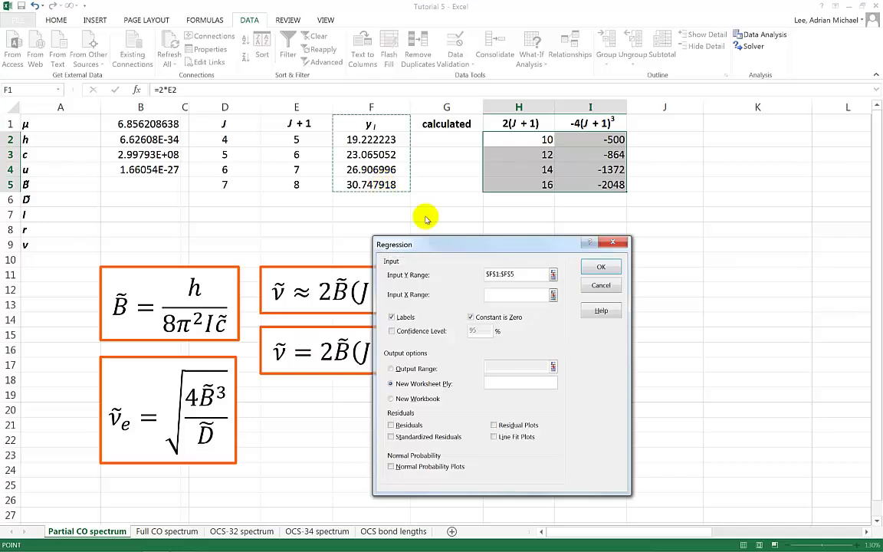
left_click(506, 292)
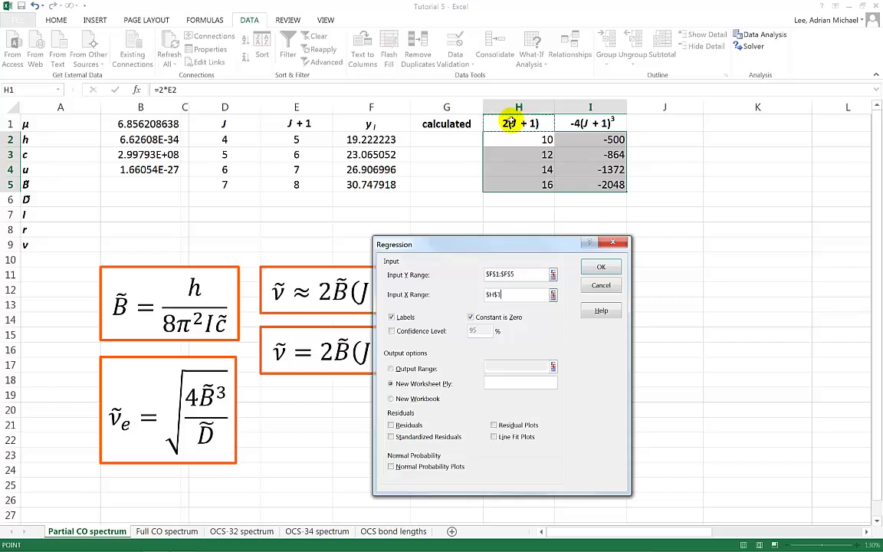
left_click_drag(495, 119, 585, 181)
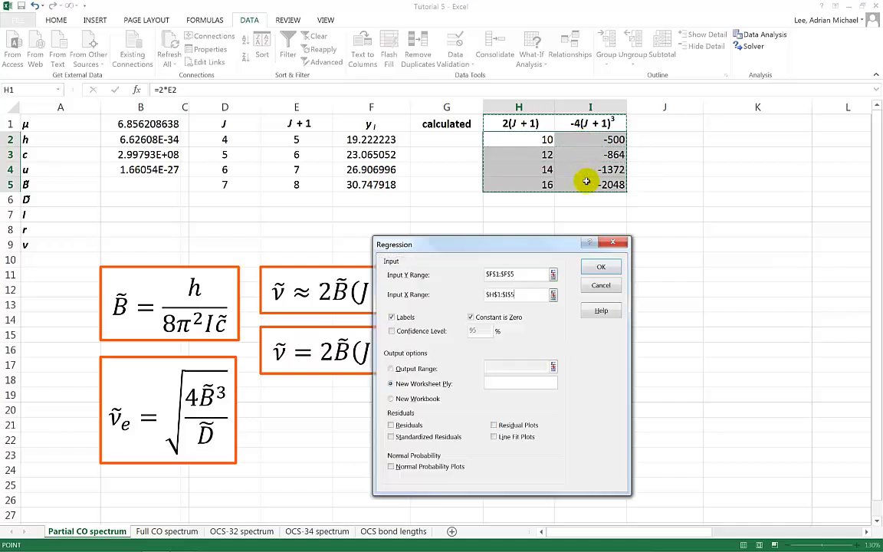
left_click(602, 268)
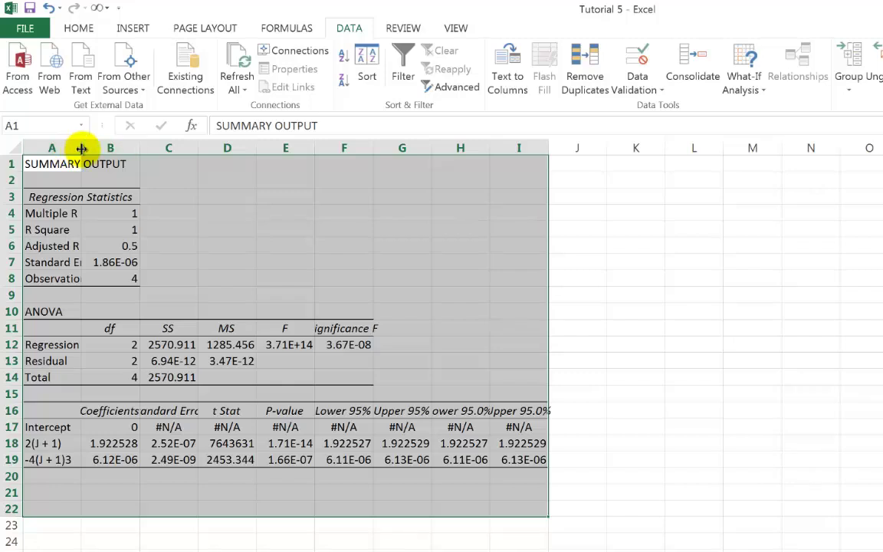
Auto-fit the widths of columns A, B and C in the regression output sheet to their contents
double_click(82, 148)
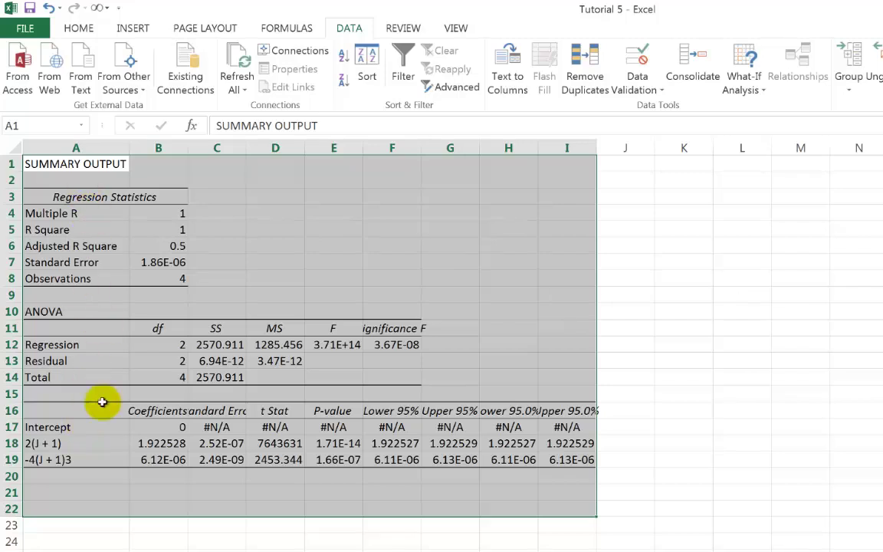
double_click(187, 144)
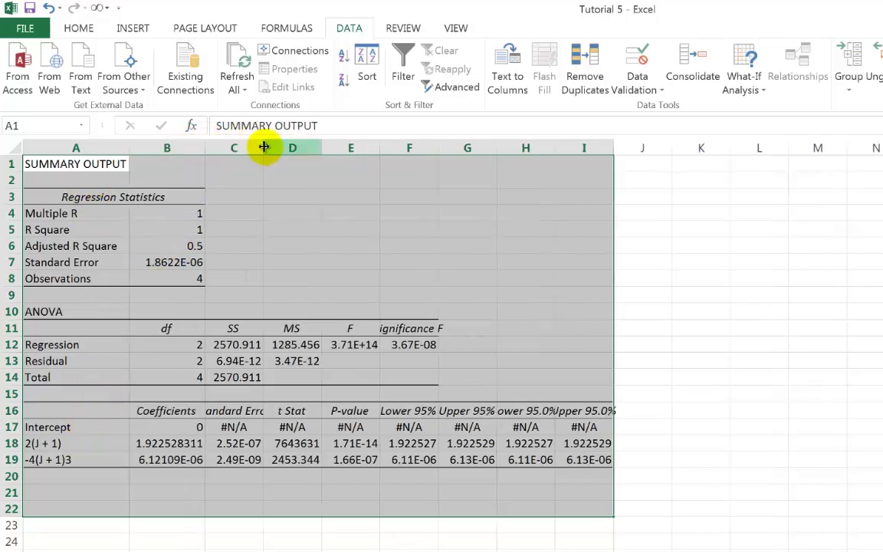
double_click(263, 145)
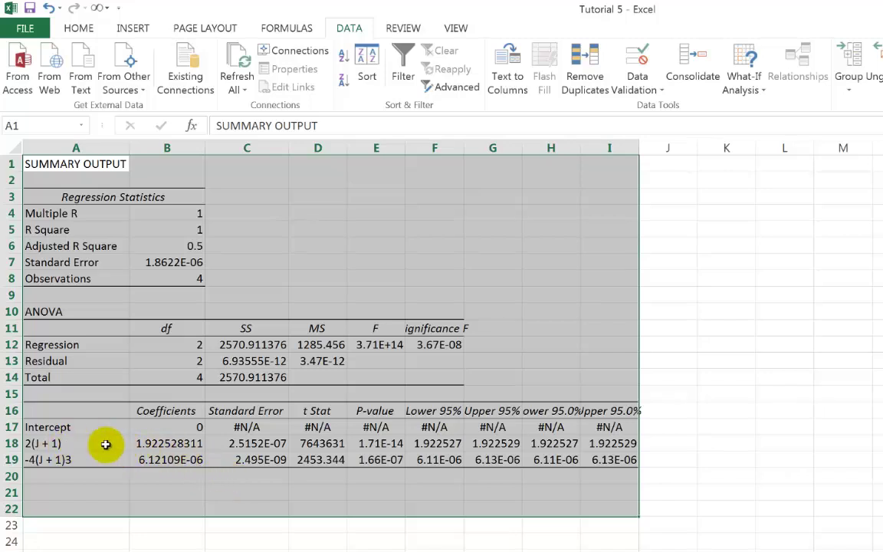
Examine the fitted coefficients and standard errors of the 2(J + 1) and -4(J + 1)3 terms in the regression output
left_click(170, 443)
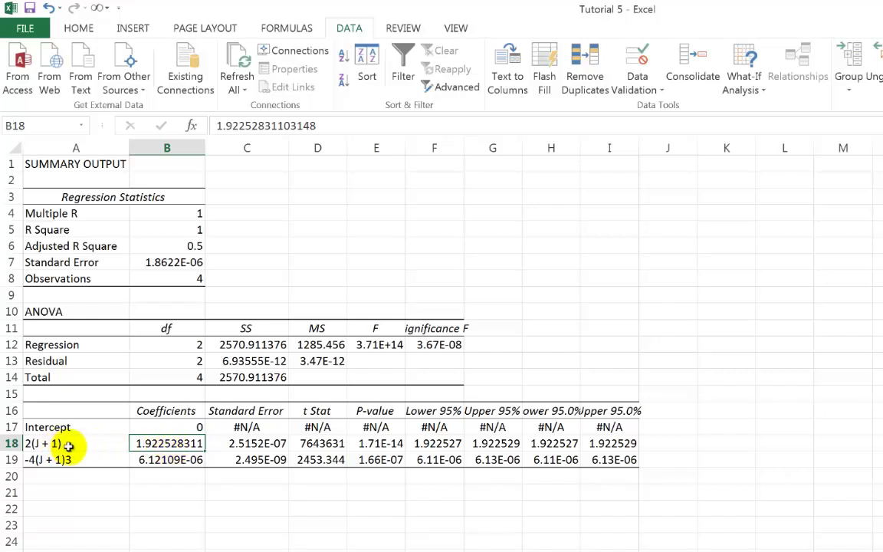
left_click(159, 463)
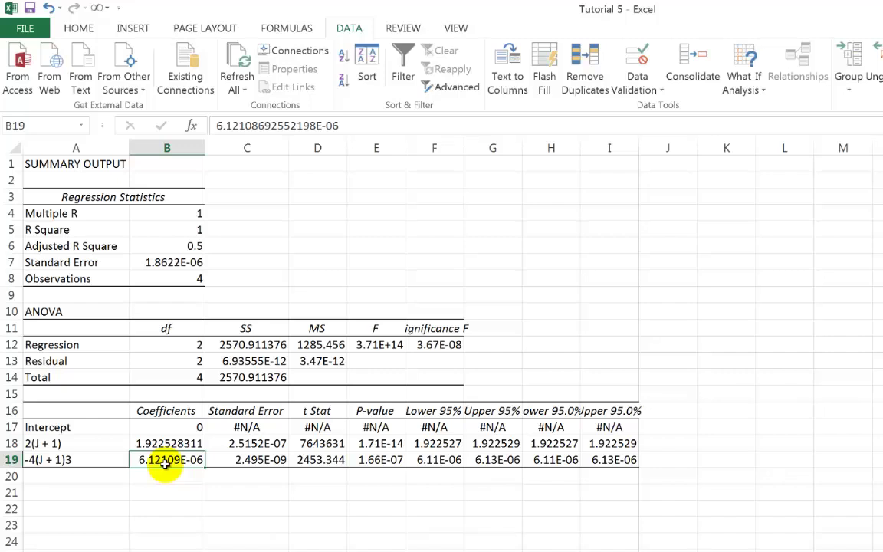
left_click(249, 447)
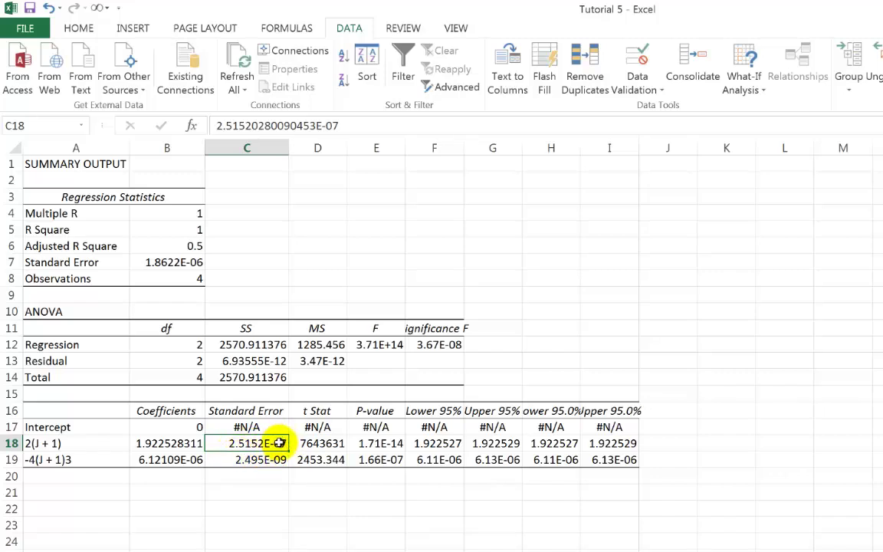
left_click(177, 445)
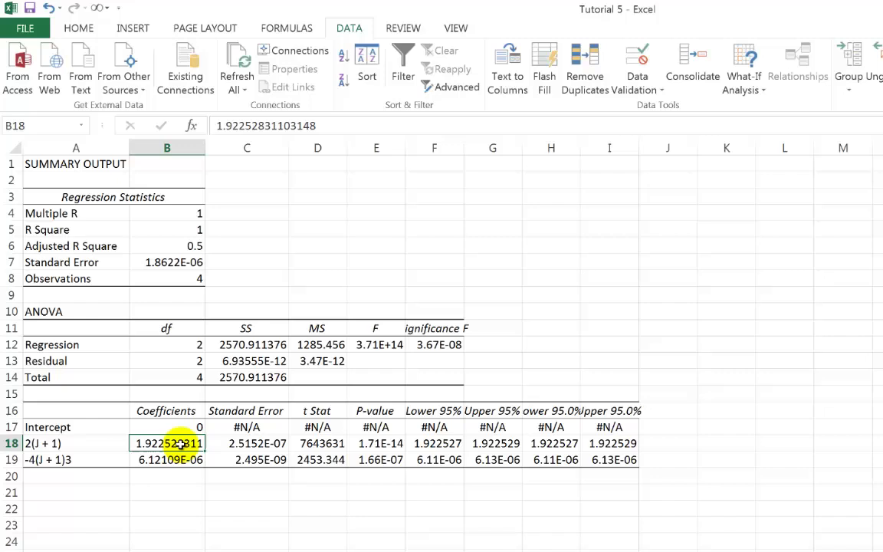
left_click(249, 455)
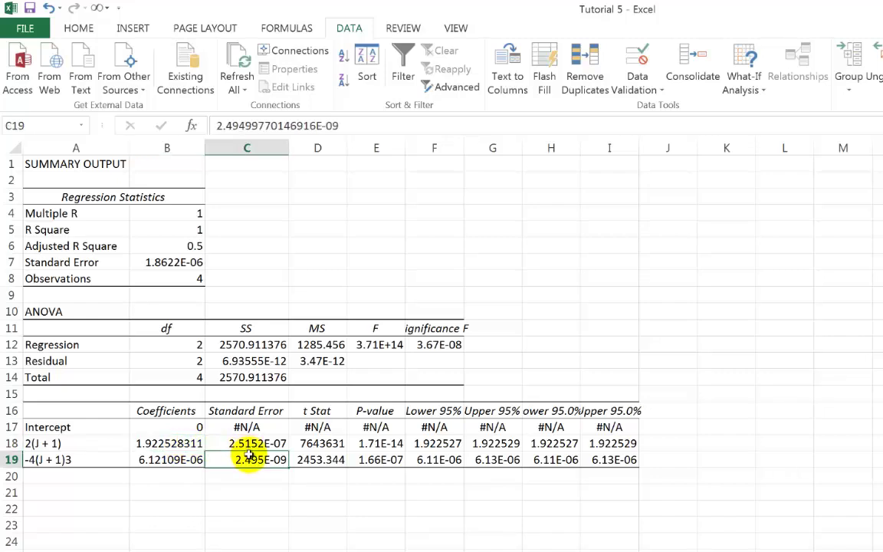
left_click(170, 460)
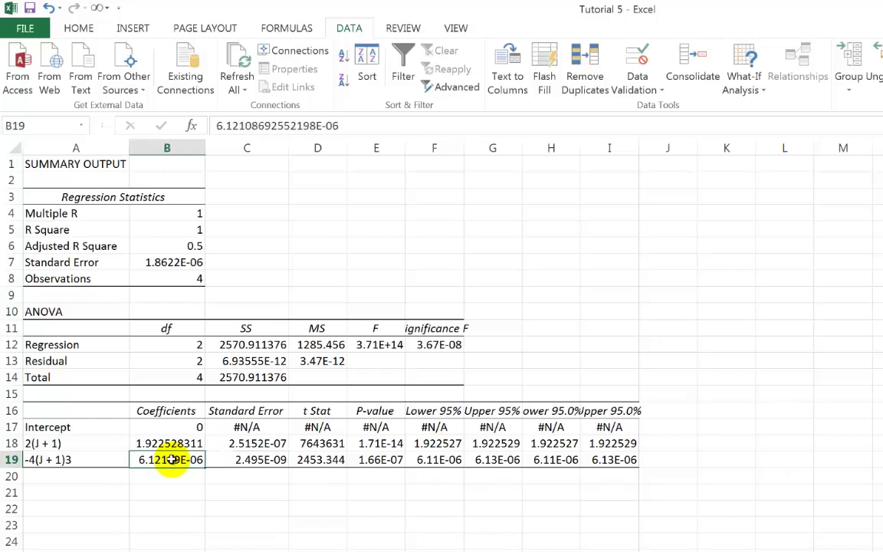
left_click(189, 443)
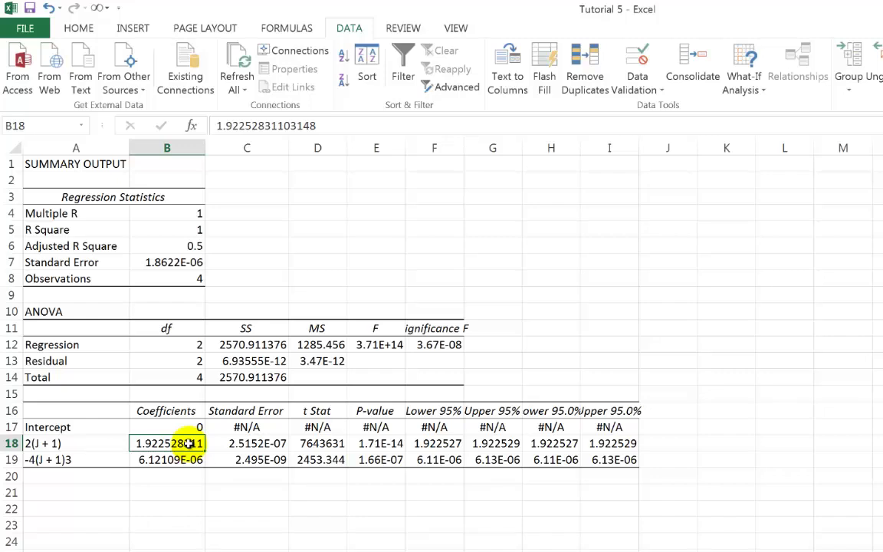
left_click(189, 460)
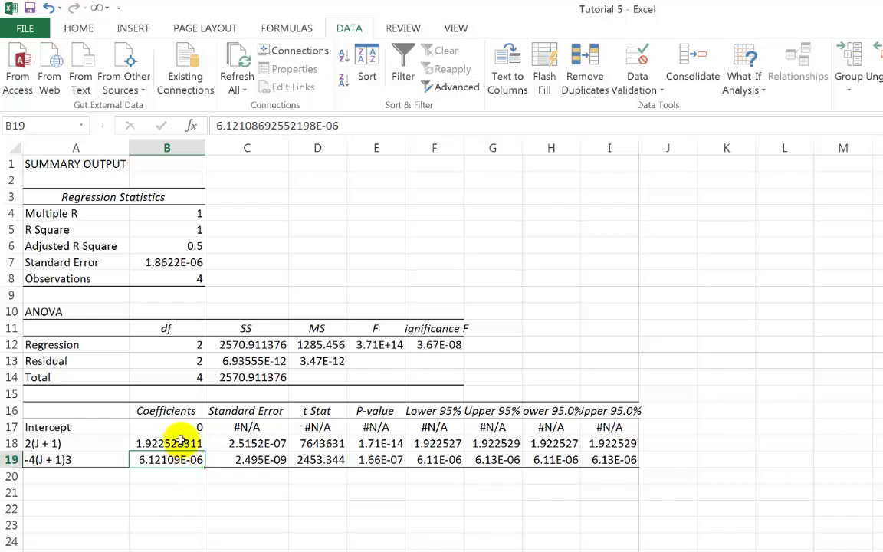
Copy the two fitted coefficients in B18:B19 and paste them as values only into B5:B6 of the CO data sheet
left_click_drag(177, 443, 177, 465)
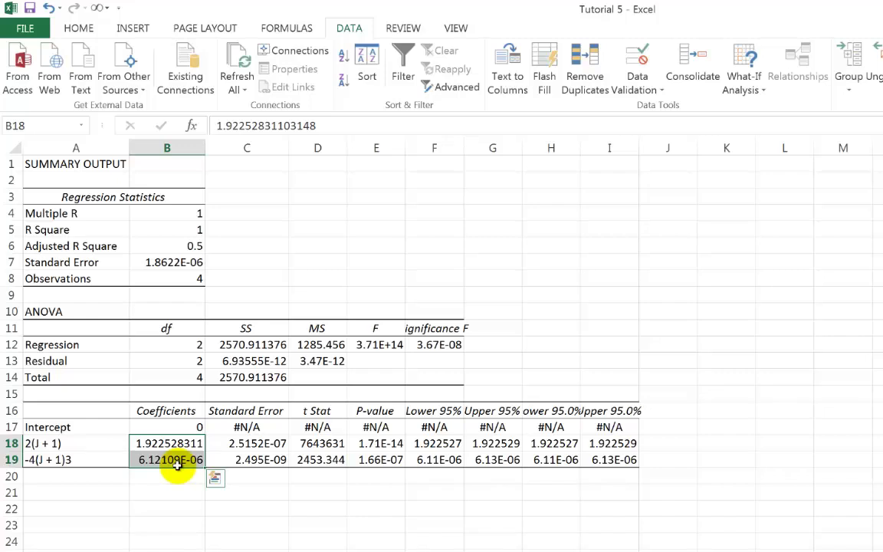
key("ctrl+c")
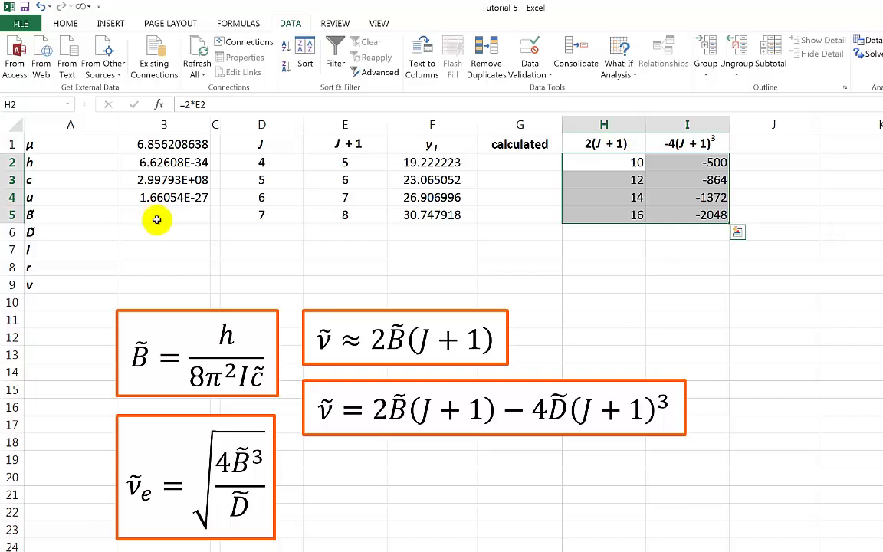
left_click(164, 216)
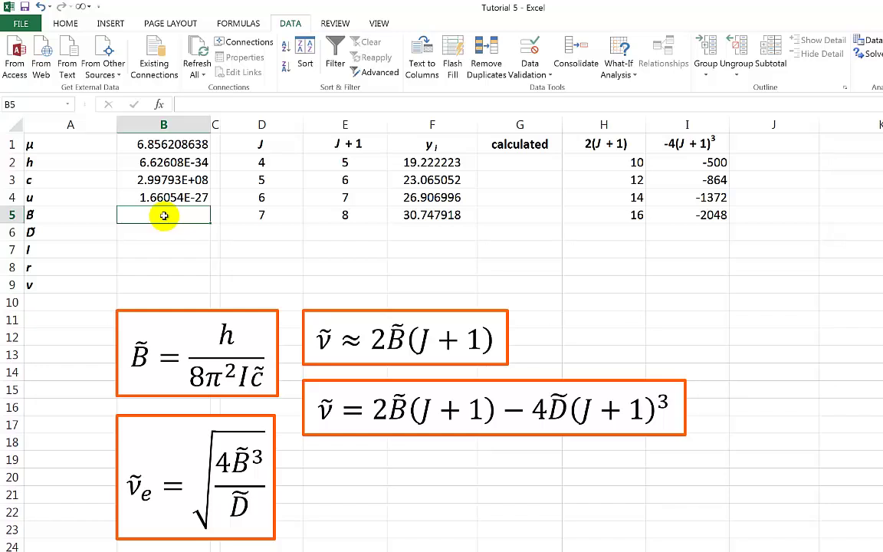
key("ctrl+v")
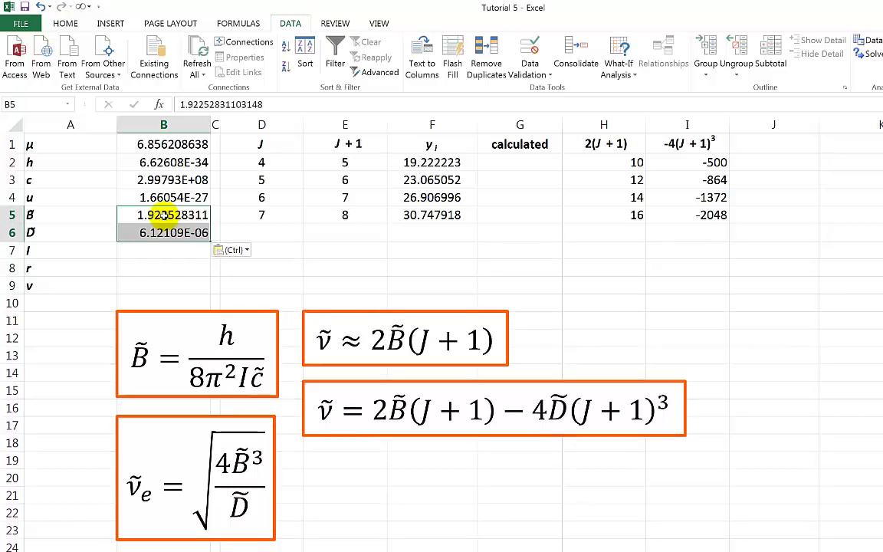
left_click(230, 250)
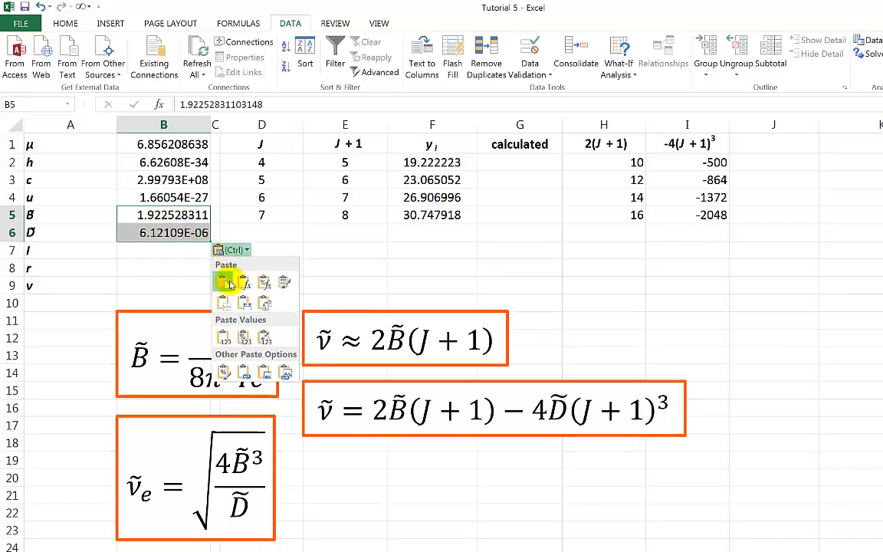
left_click(227, 336)
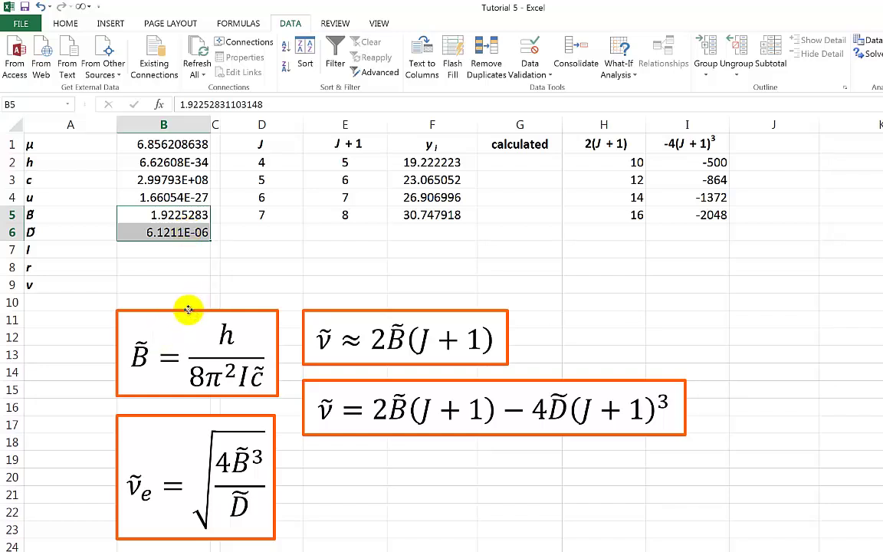
left_click(190, 366)
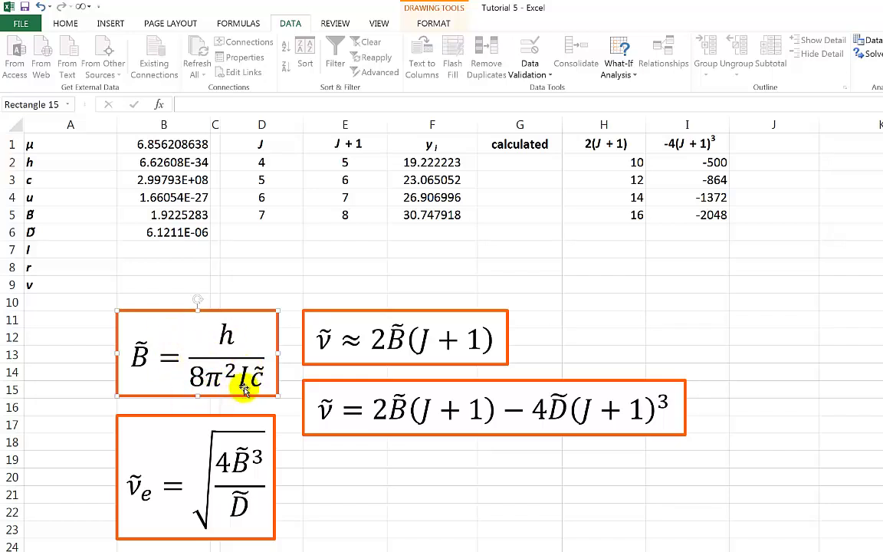
mouse_move(241, 386)
left_mouse_down()
mouse_move(241, 359)
mouse_move(253, 375)
left_mouse_up()
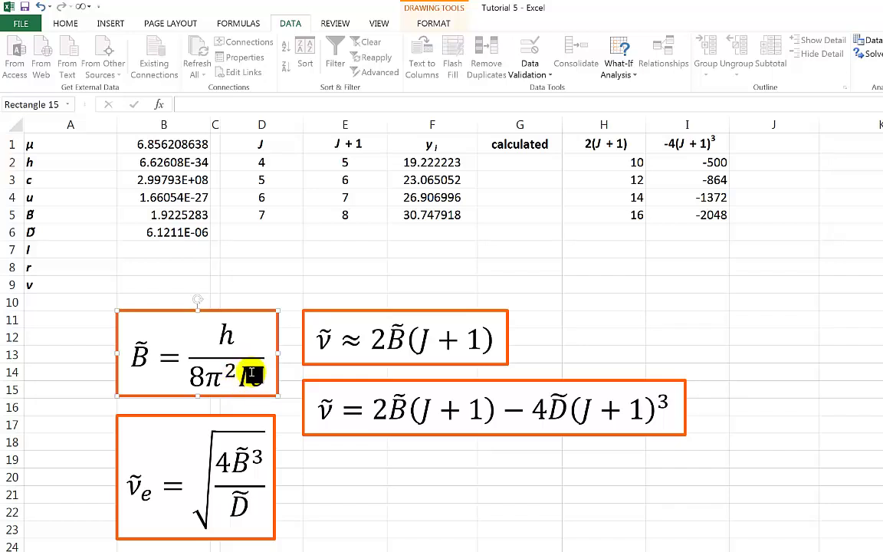
left_click(252, 374)
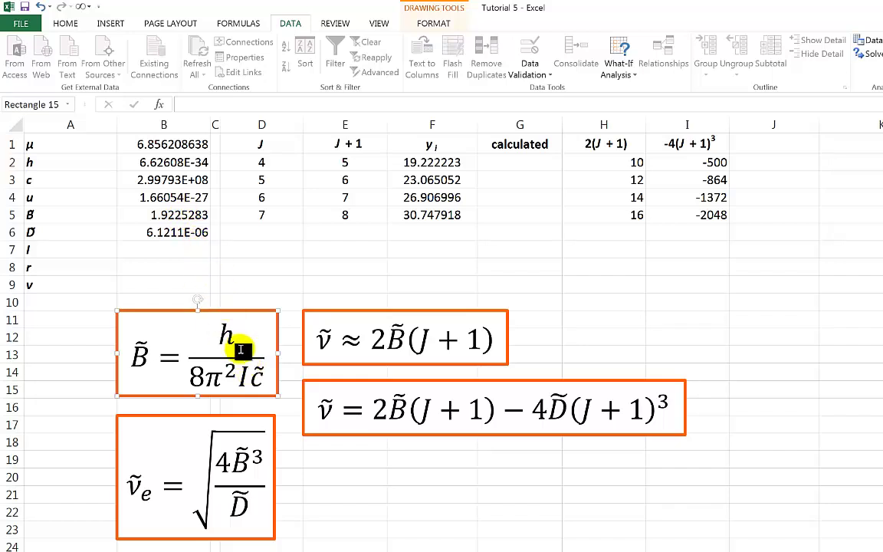
left_click_drag(234, 378, 239, 379)
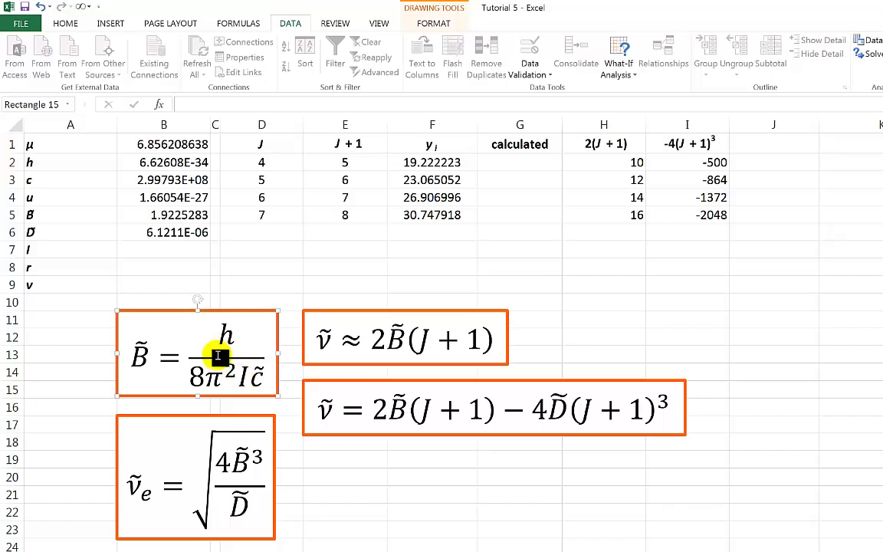
Calculate the moment of inertia in B7 with the formula =B2/(8*PI()^2*B5*B3*100)
left_click(163, 254)
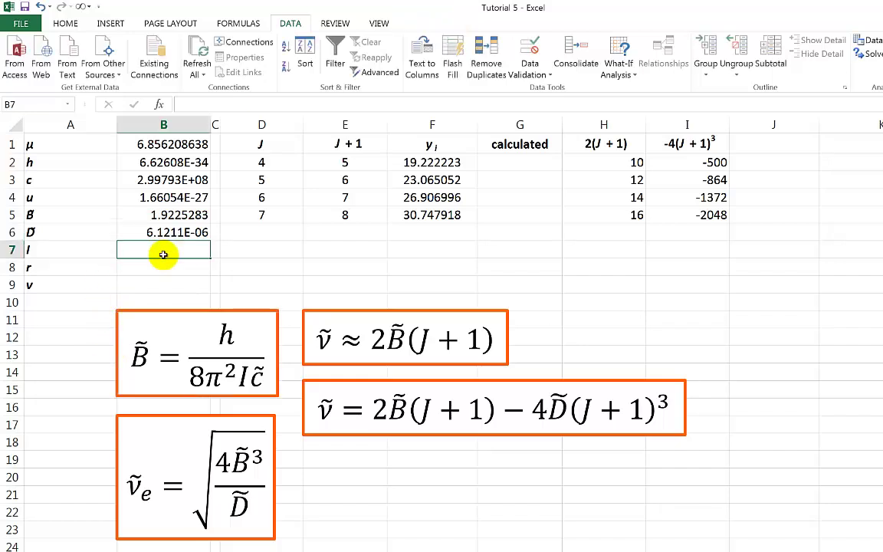
type("=")
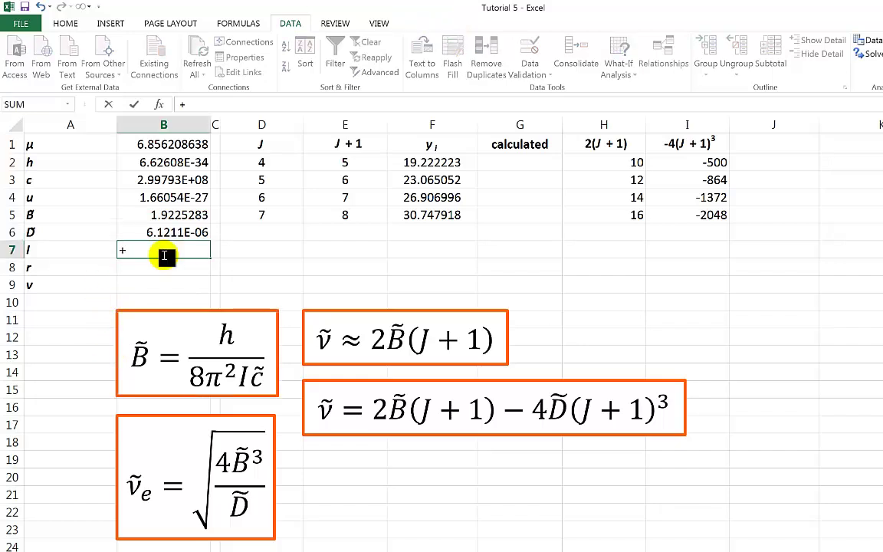
key("BackSpace")
type("=b2")
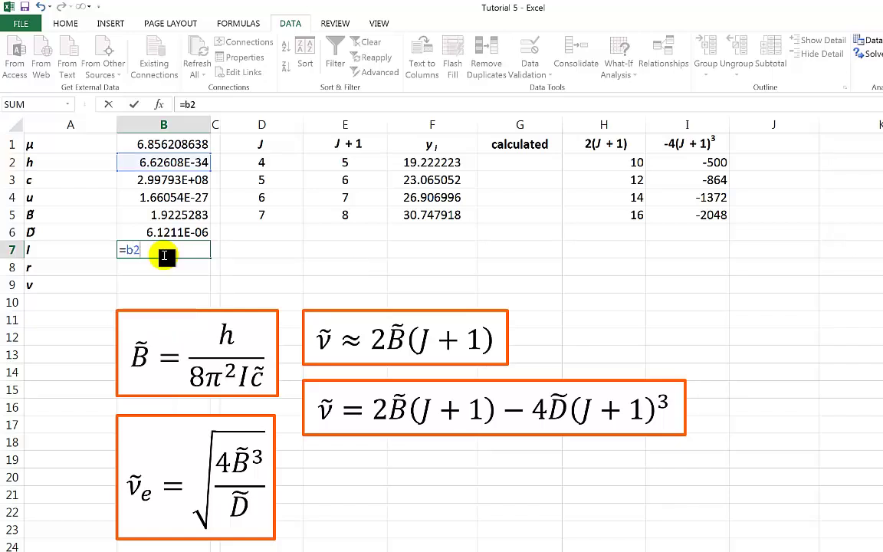
type("/(8*pi90")
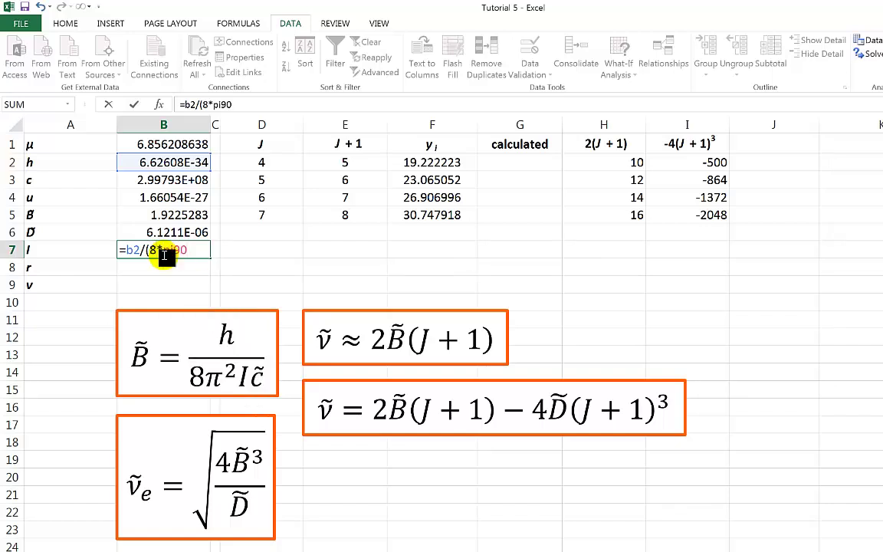
key("BackSpace")
key("BackSpace")
type("()^2")
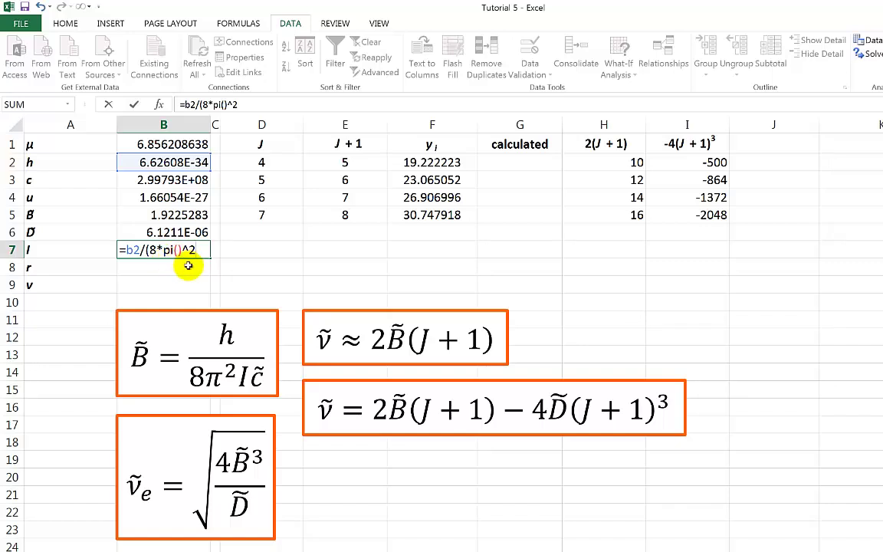
type("*")
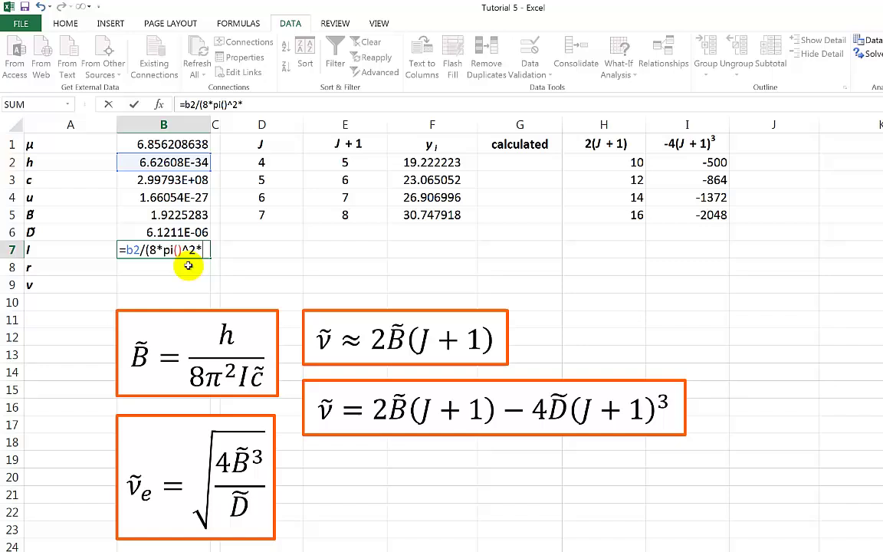
left_click(177, 215)
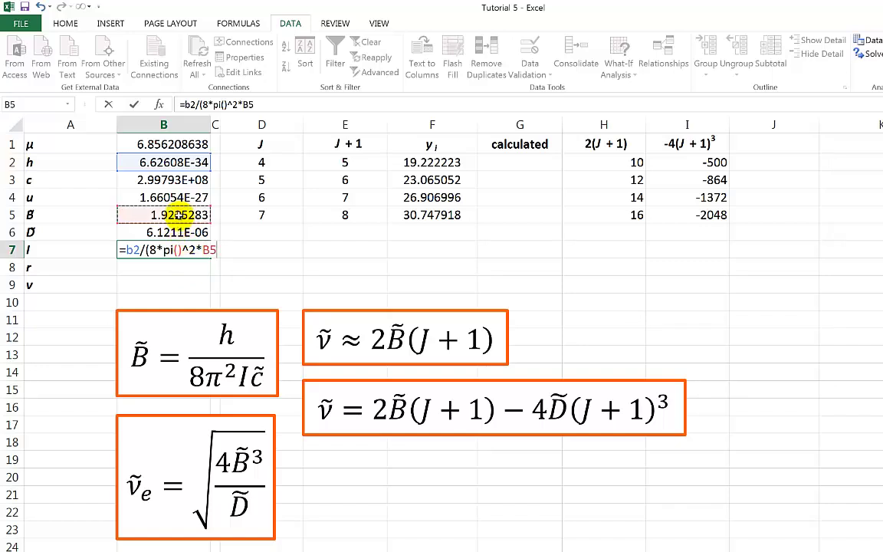
type("*b3")
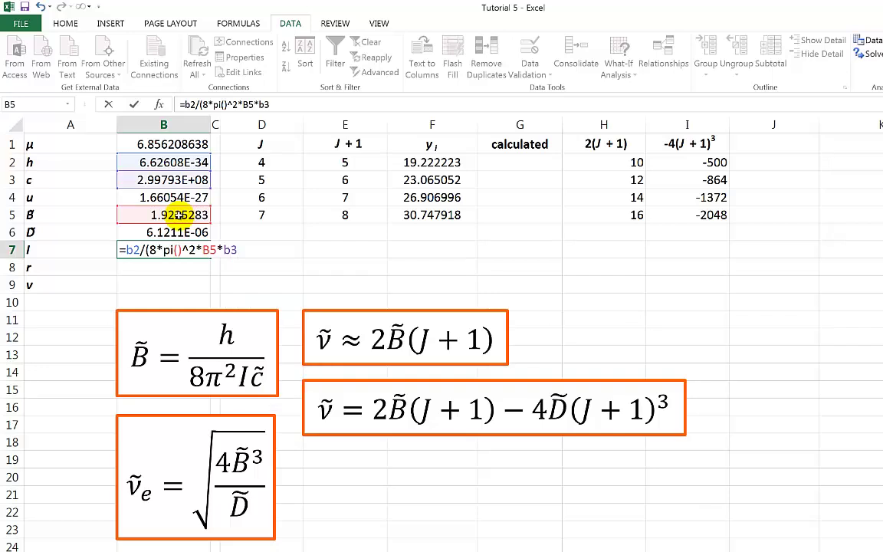
type("*100)")
key("Return")
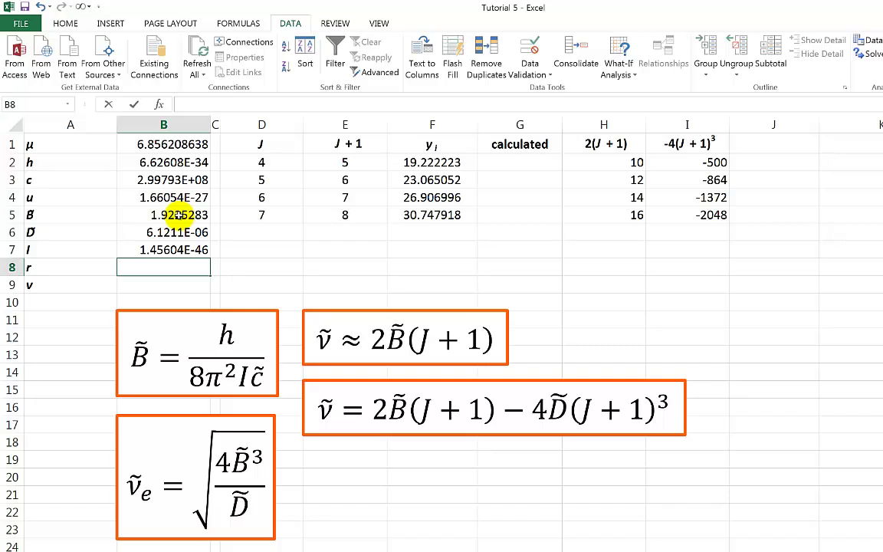
Calculate the bond length r in B8 with the formula =SQRT(B7/(B1*B4))
type("=sqrt")
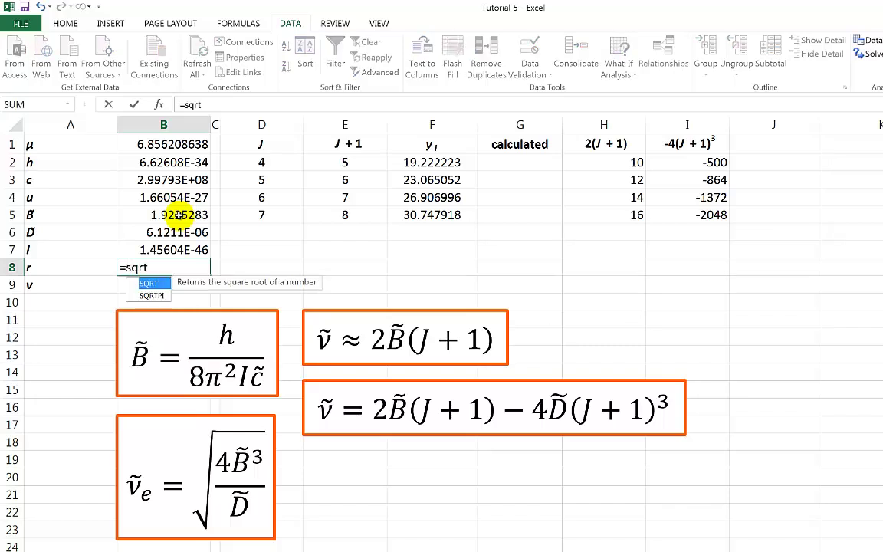
type("(")
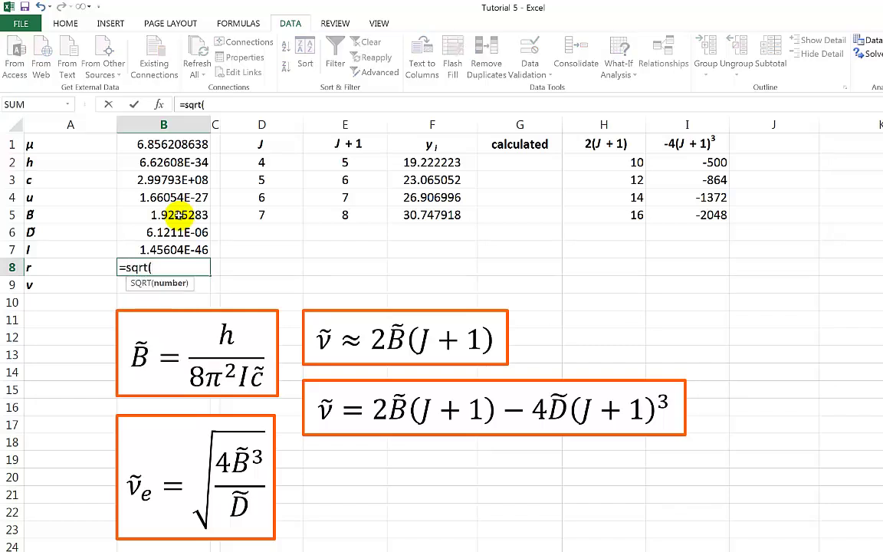
left_click(165, 250)
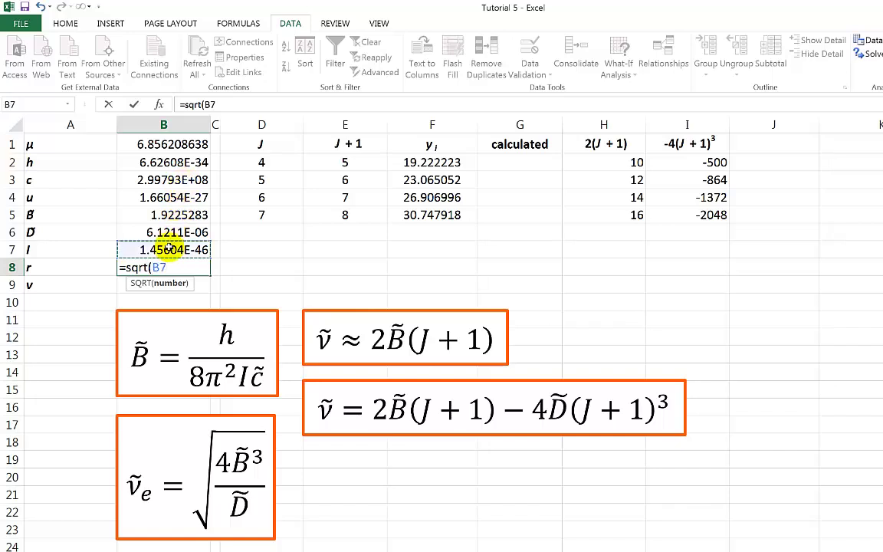
left_click_drag(166, 250, 167, 270)
left_click_drag(209, 177, 234, 112)
key("BackSpace")
key("BackSpace")
key("BackSpace")
key("BackSpace")
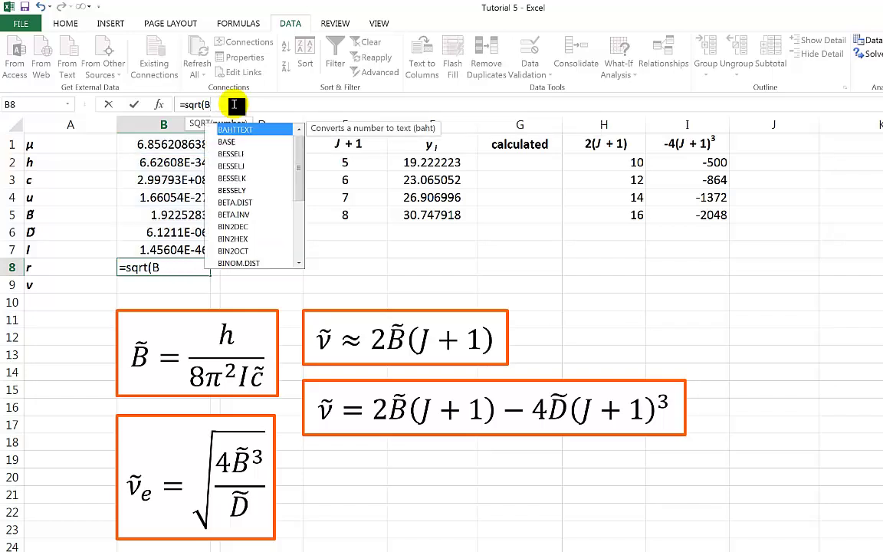
type("7")
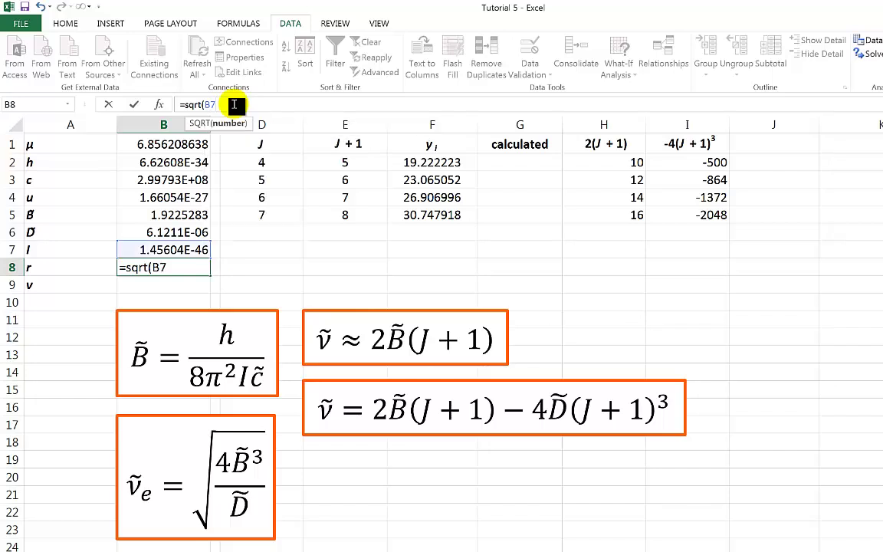
type("/(")
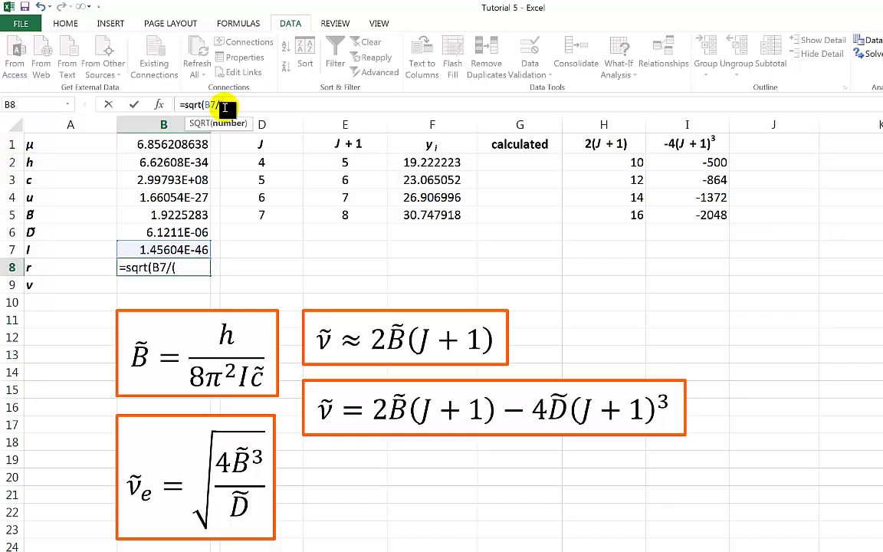
type("b1")
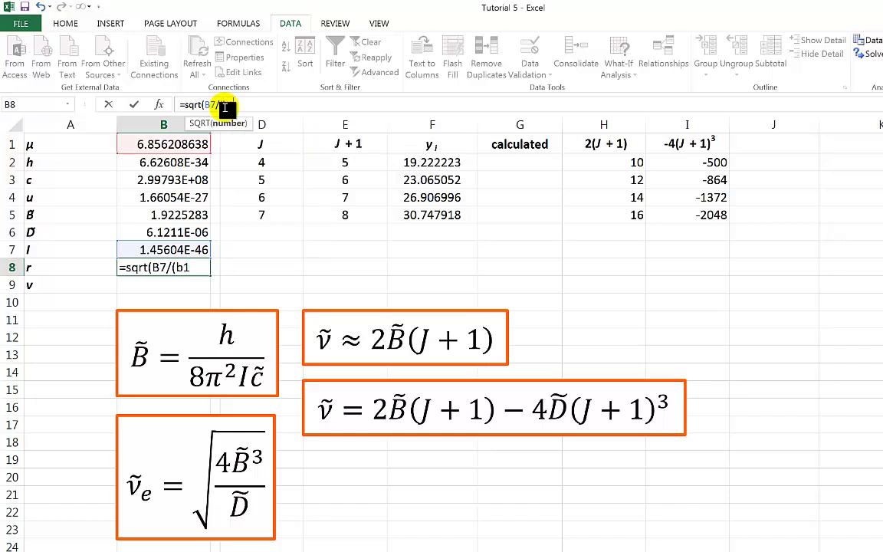
type("*b4))")
key("Return")
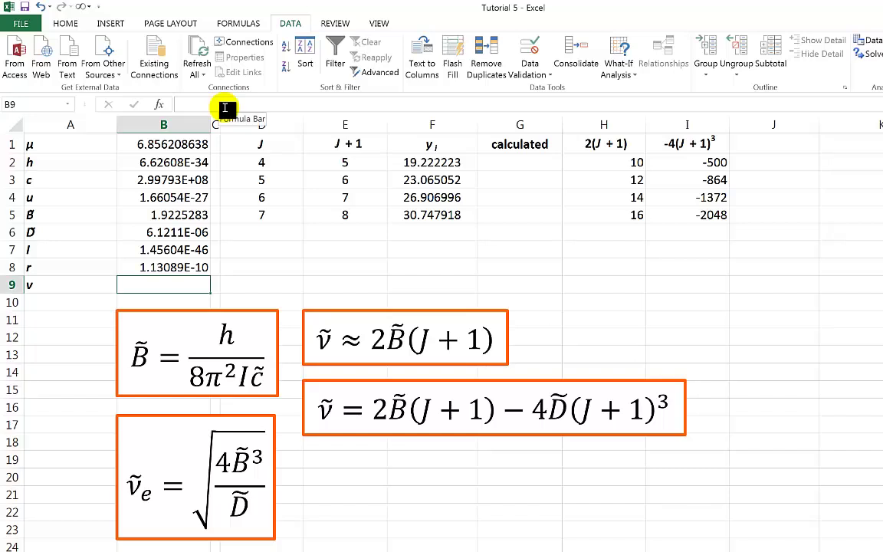
Calculate the vibrational wavenumber in B9 with the formula =SQRT(4*B5^3/B6)
left_click(178, 416)
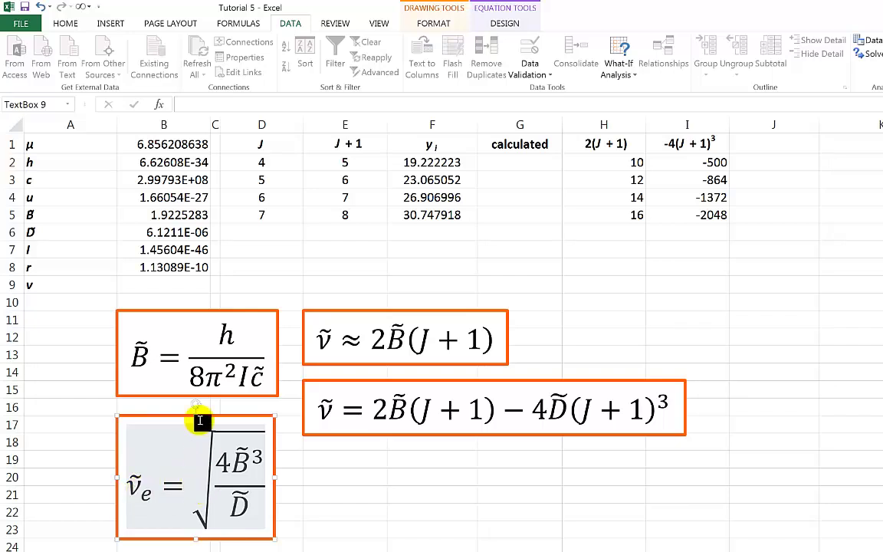
left_click(174, 287)
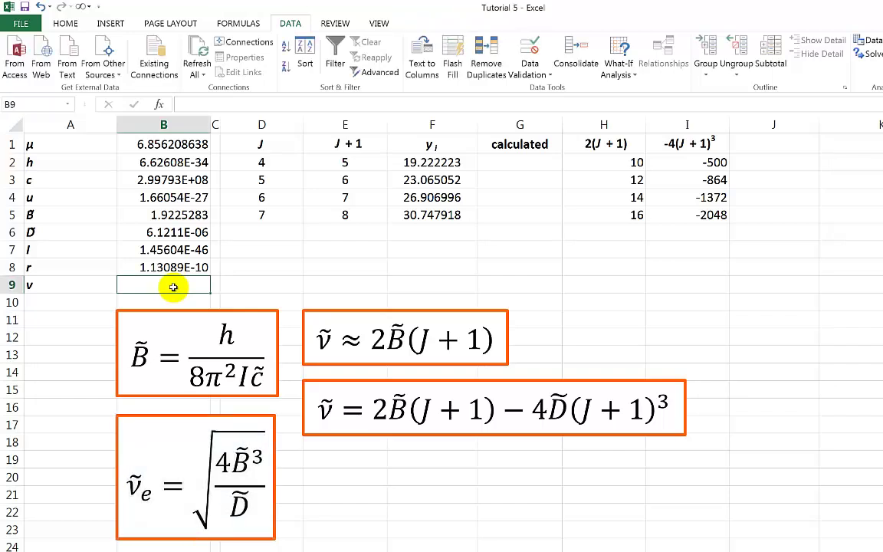
type("=")
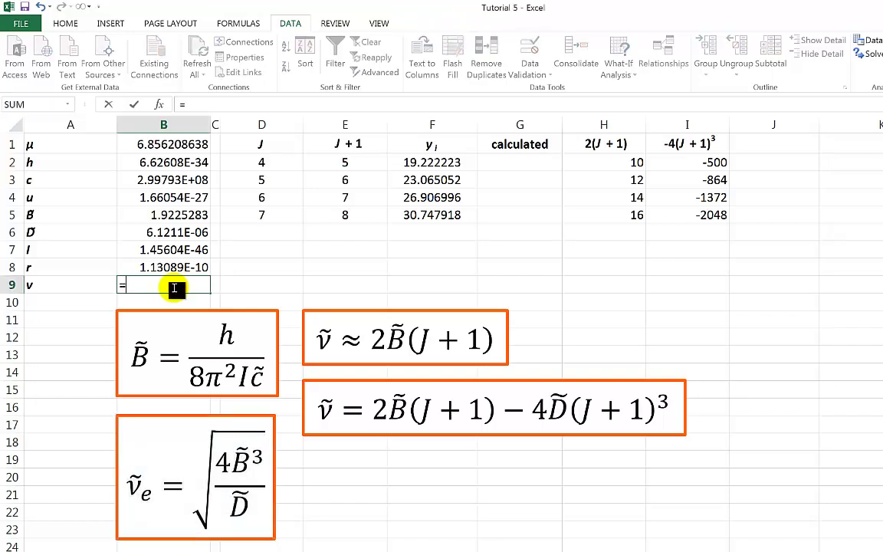
type("sqrt")
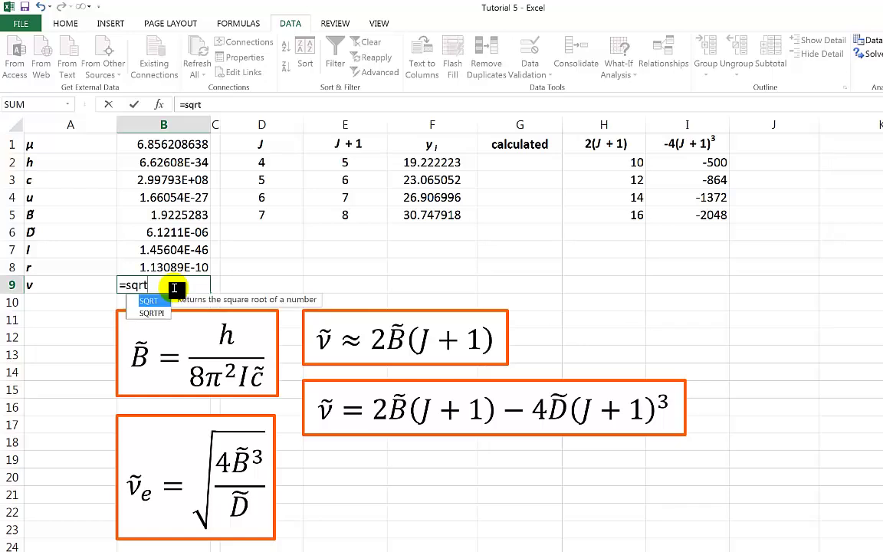
type("(")
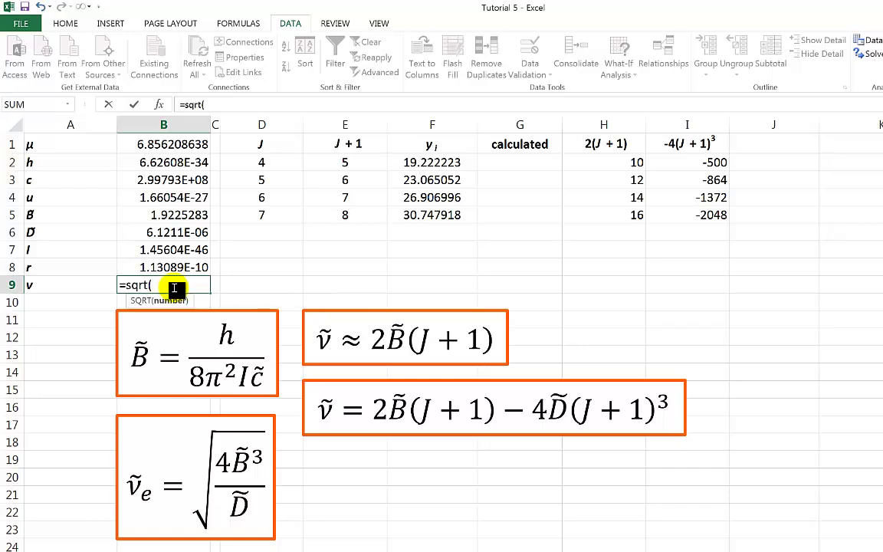
type("b5")
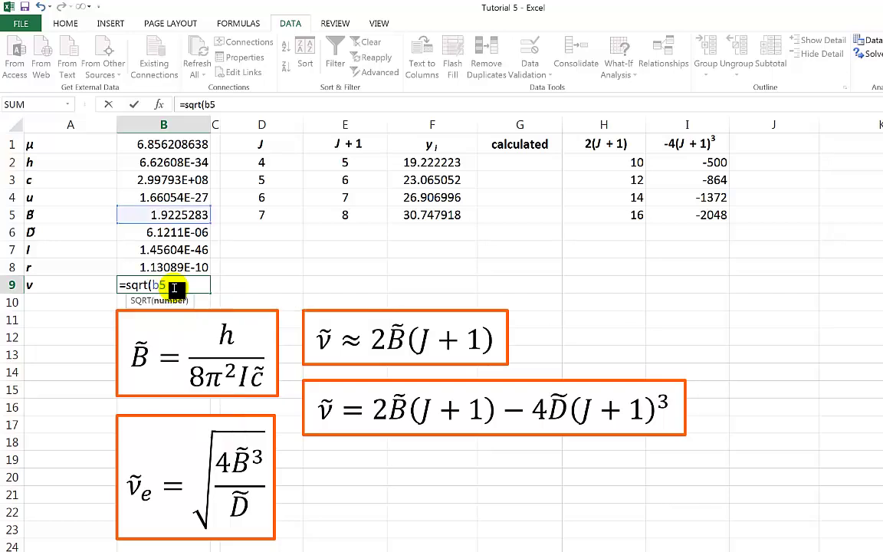
key("BackSpace")
key("BackSpace")
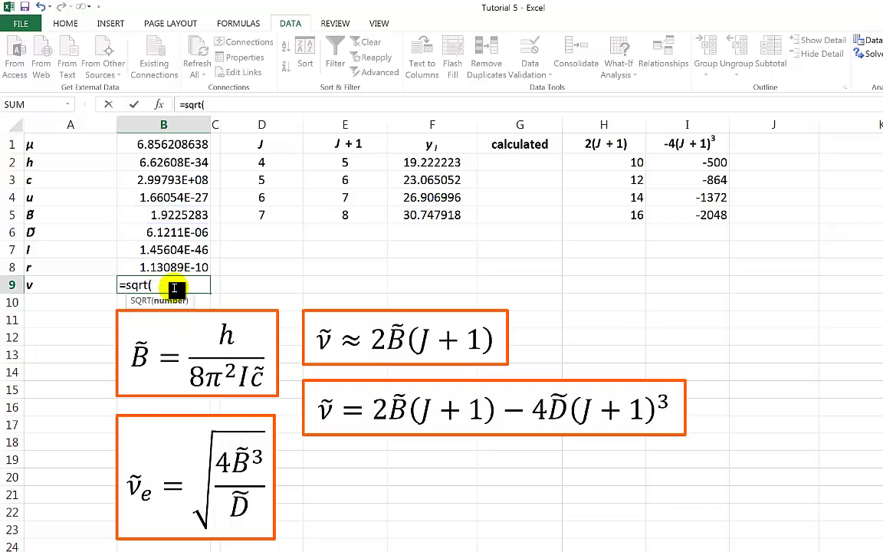
type("4*b5")
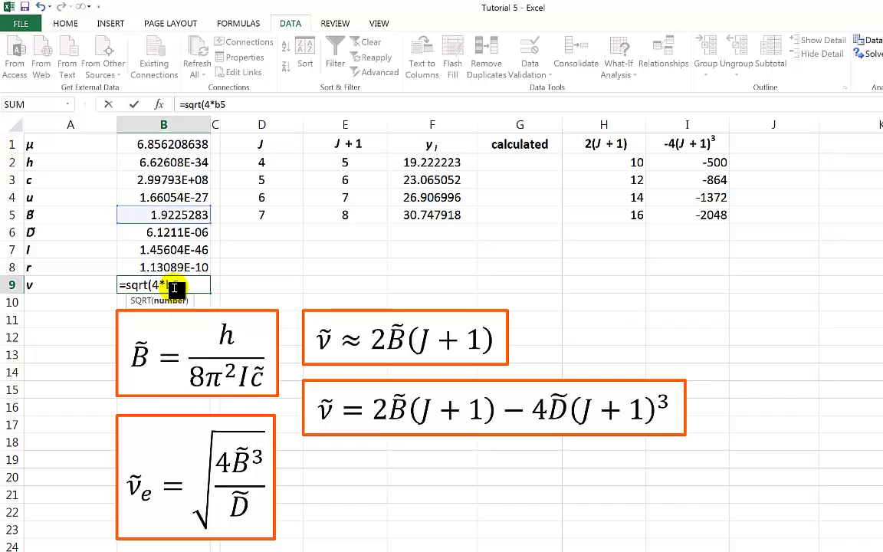
type("^3/b6")
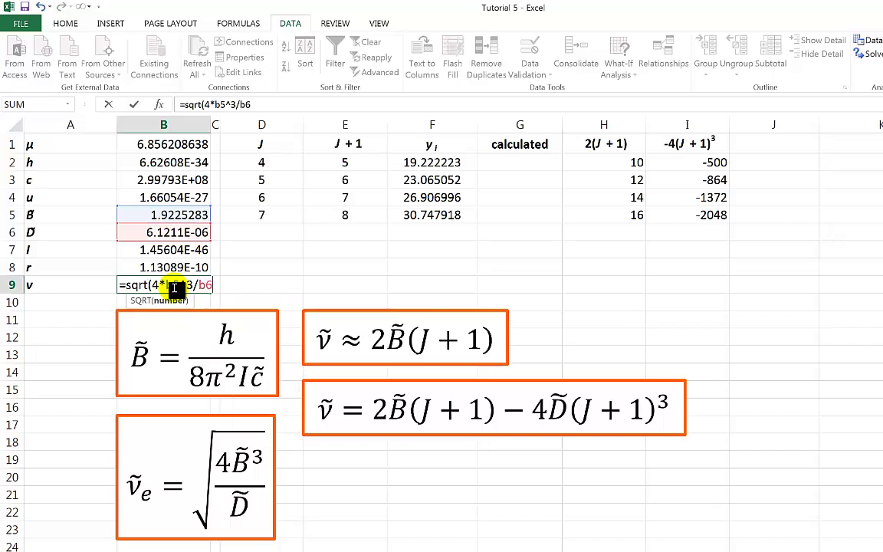
type(")")
key("Return")
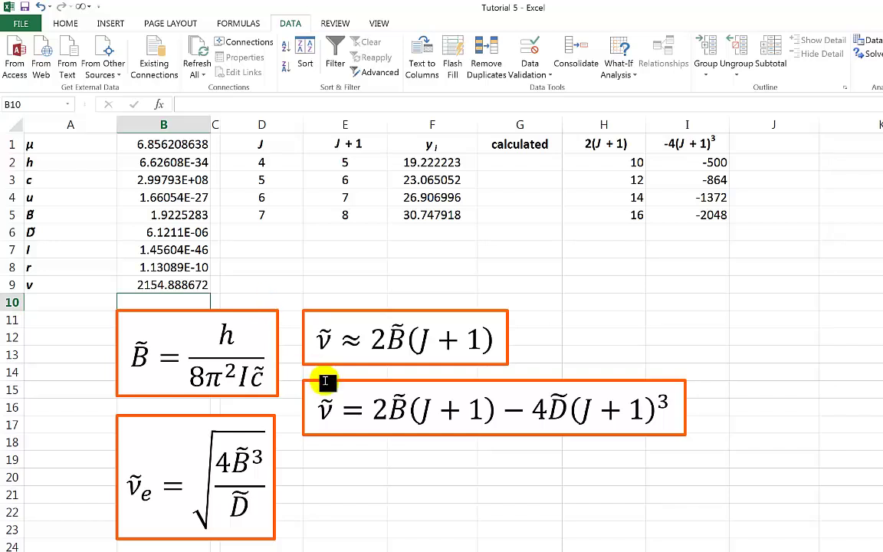
Select the equation box that gives the line wavenumber with the centrifugal distortion term -4D(J + 1)^3
left_click(358, 383)
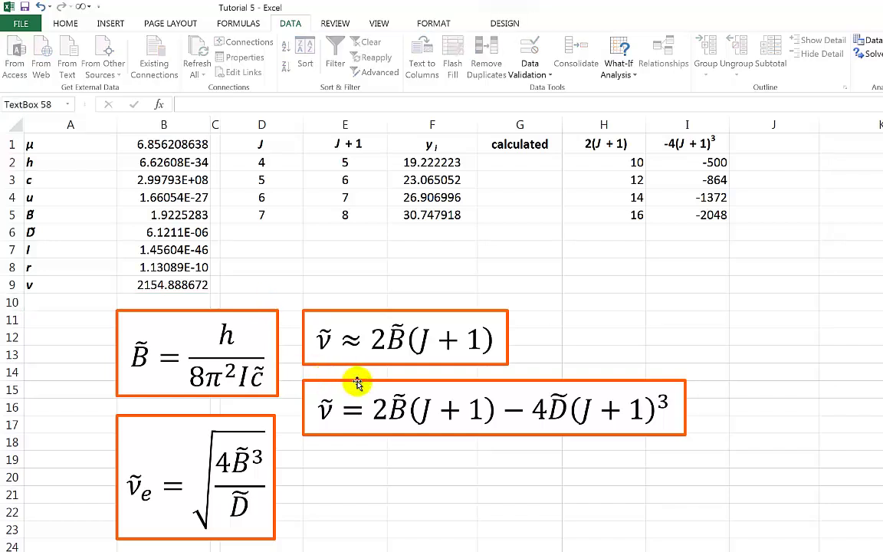